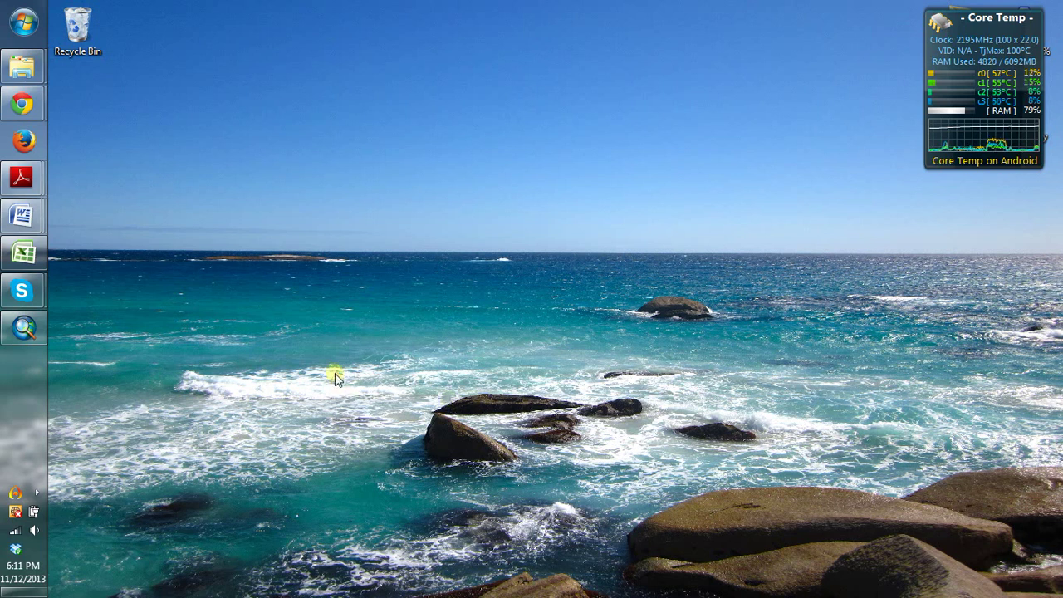
Launch ArcMap from the taskbar and dismiss the Getting Started dialog for a blank map
click(26, 330)
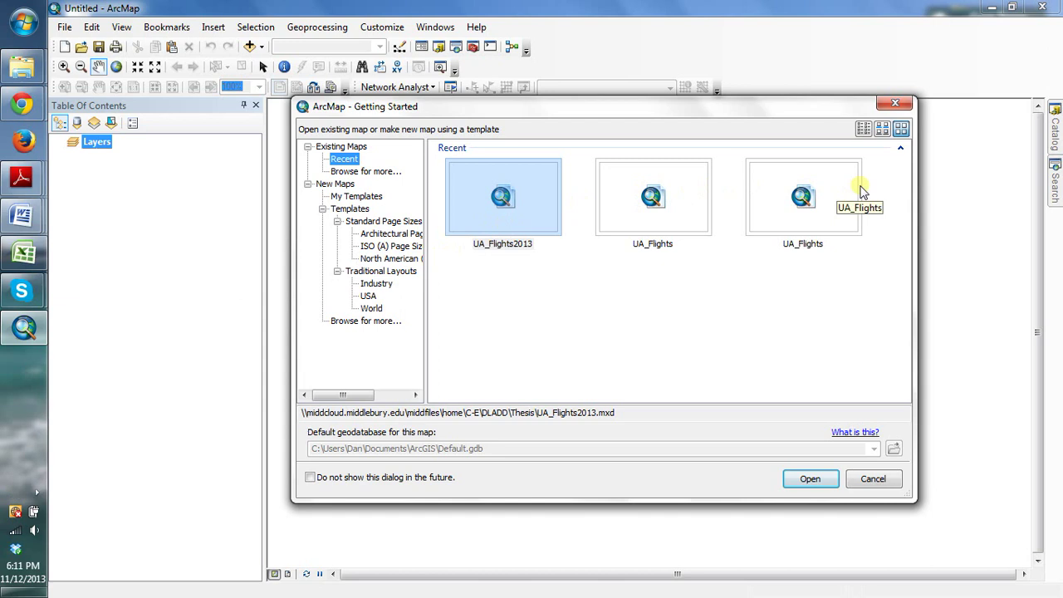
click(904, 109)
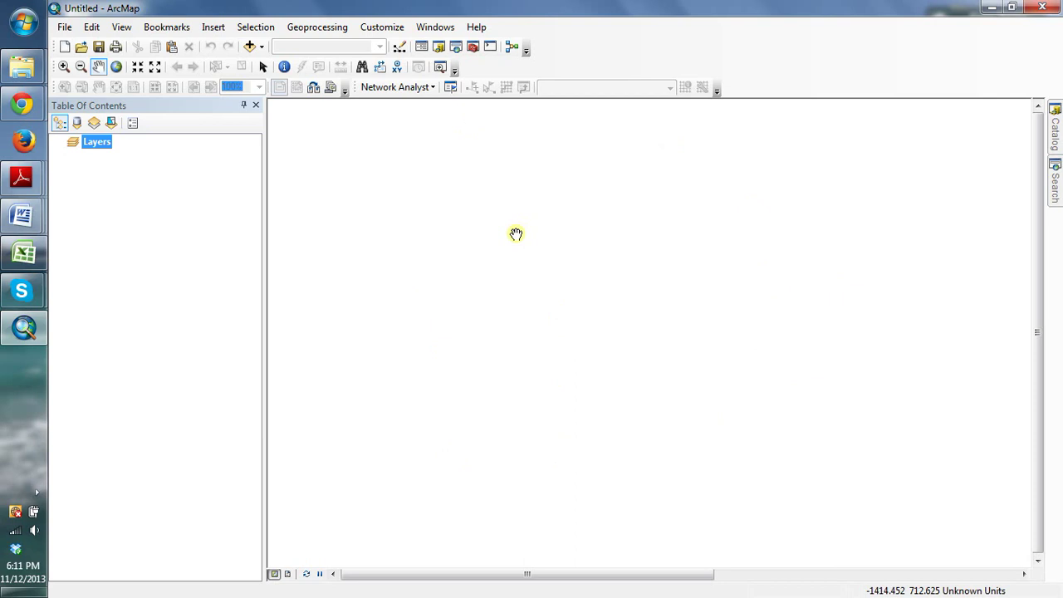
Open the Catalog pane on the right edge, then its Search window
click(1054, 143)
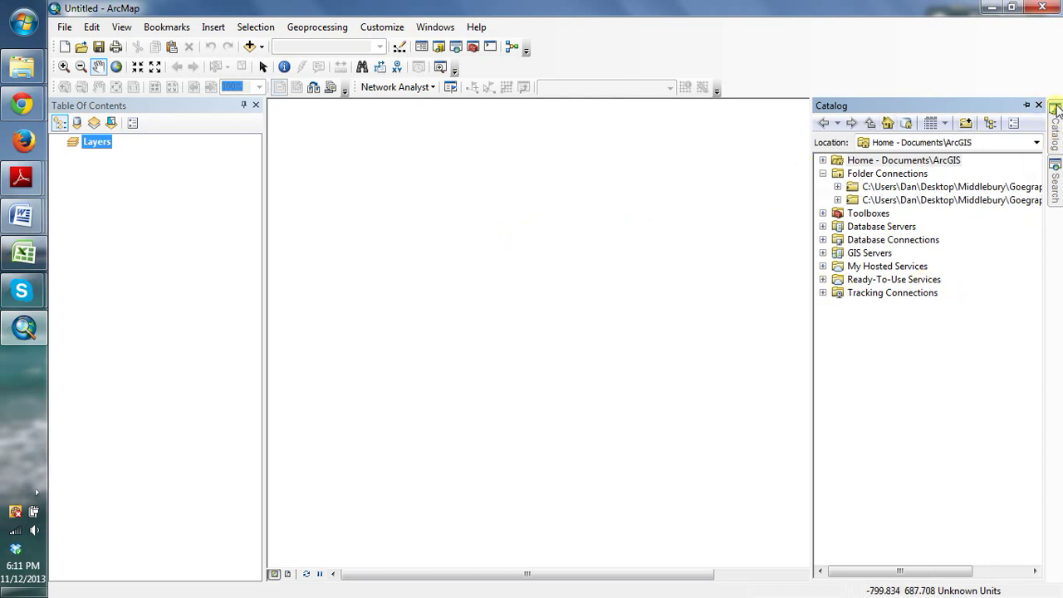
click(1055, 181)
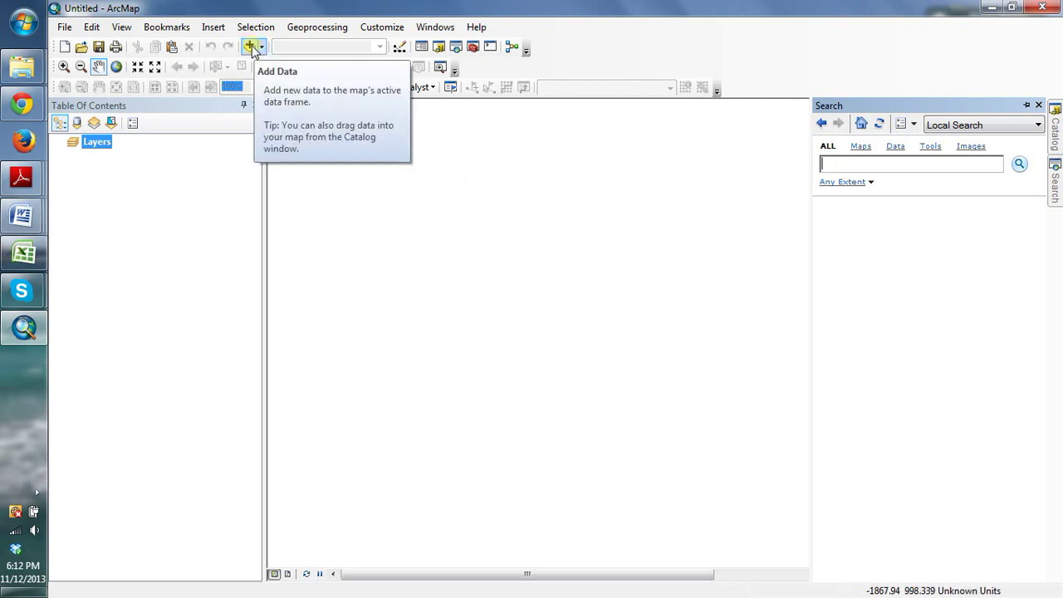
In Add Data, go up to the top-level catalog and cancel a new folder connection
click(251, 48)
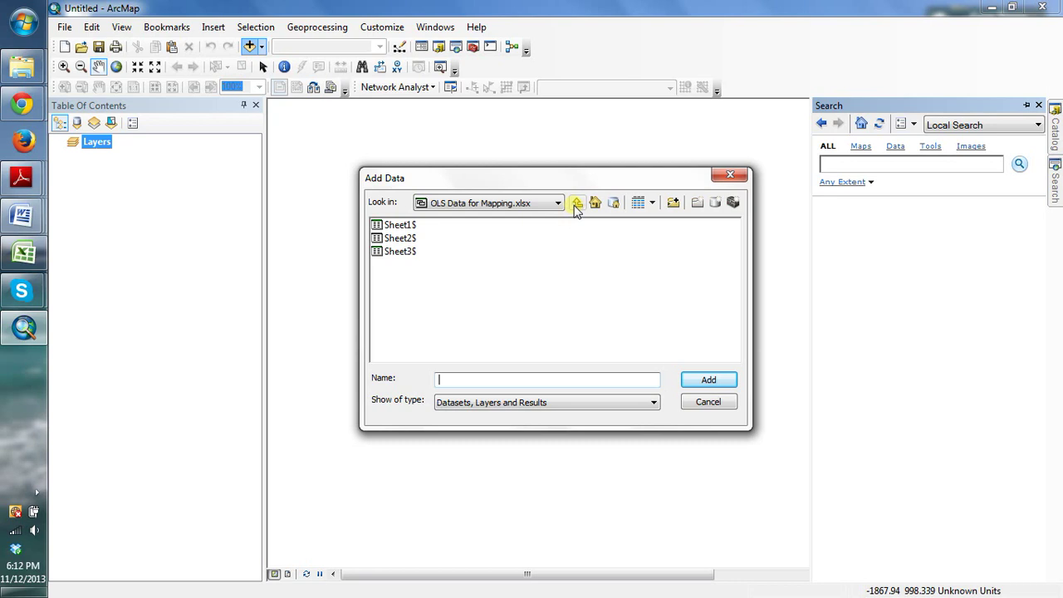
click(576, 204)
click(576, 204)
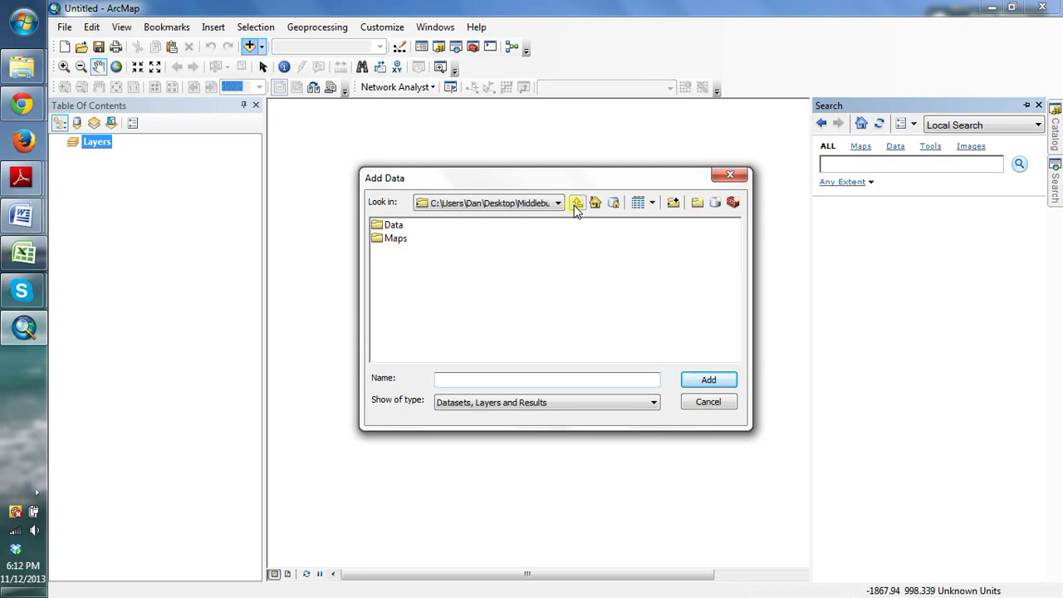
click(576, 204)
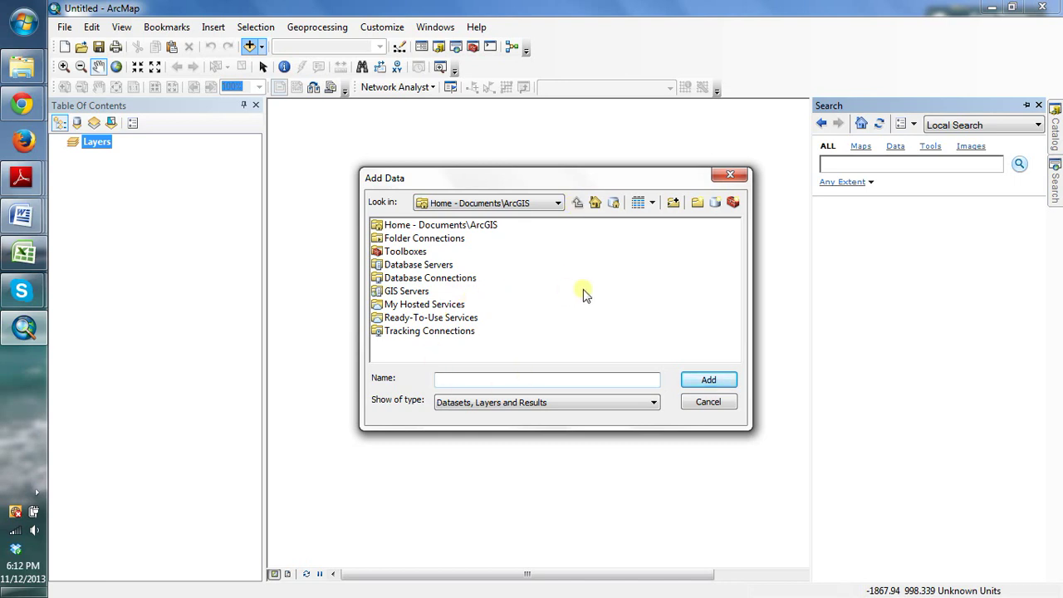
click(672, 205)
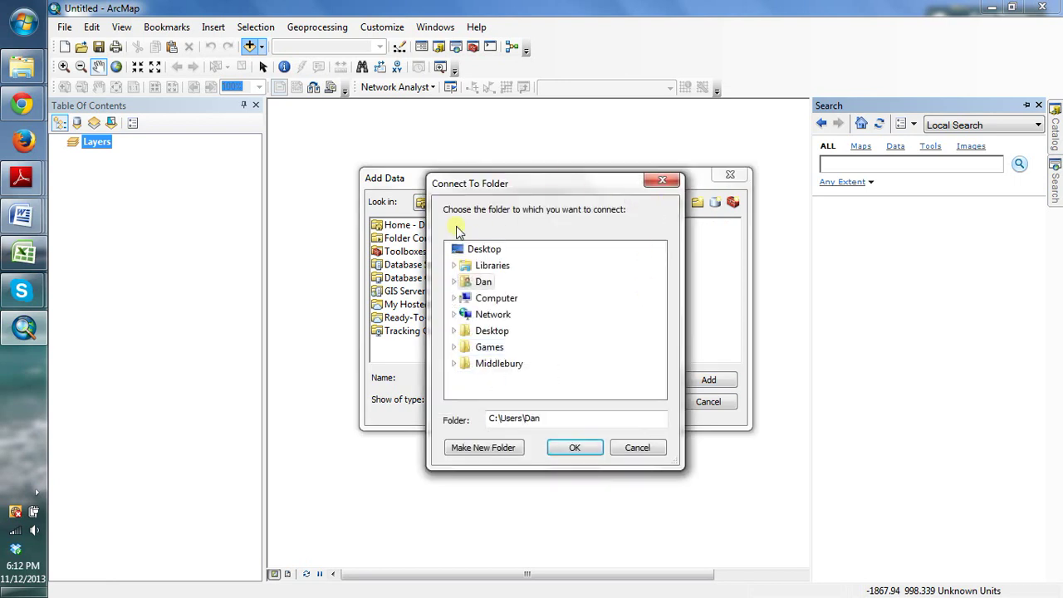
click(454, 364)
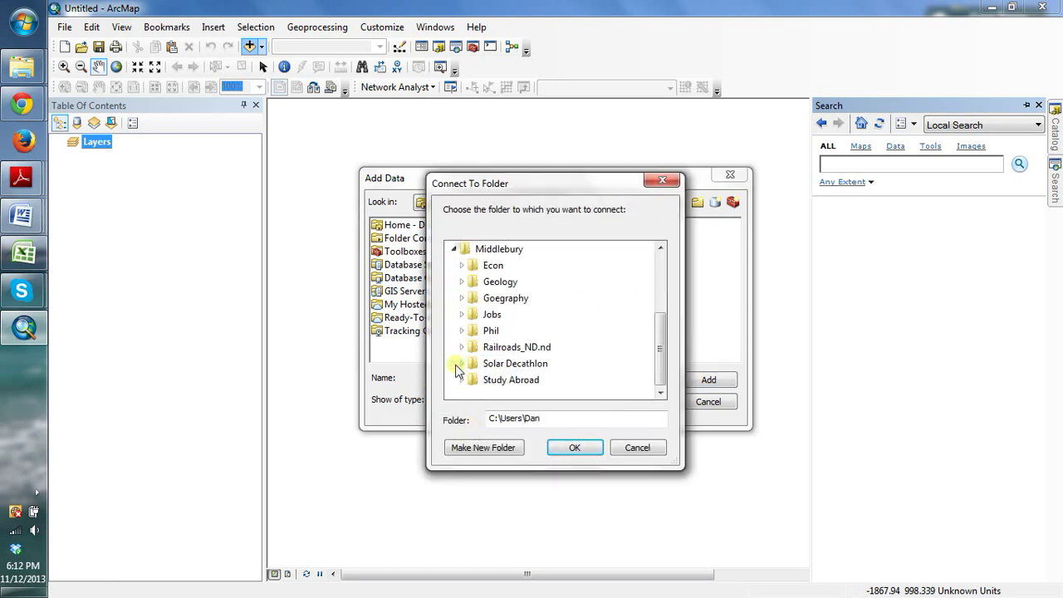
click(636, 448)
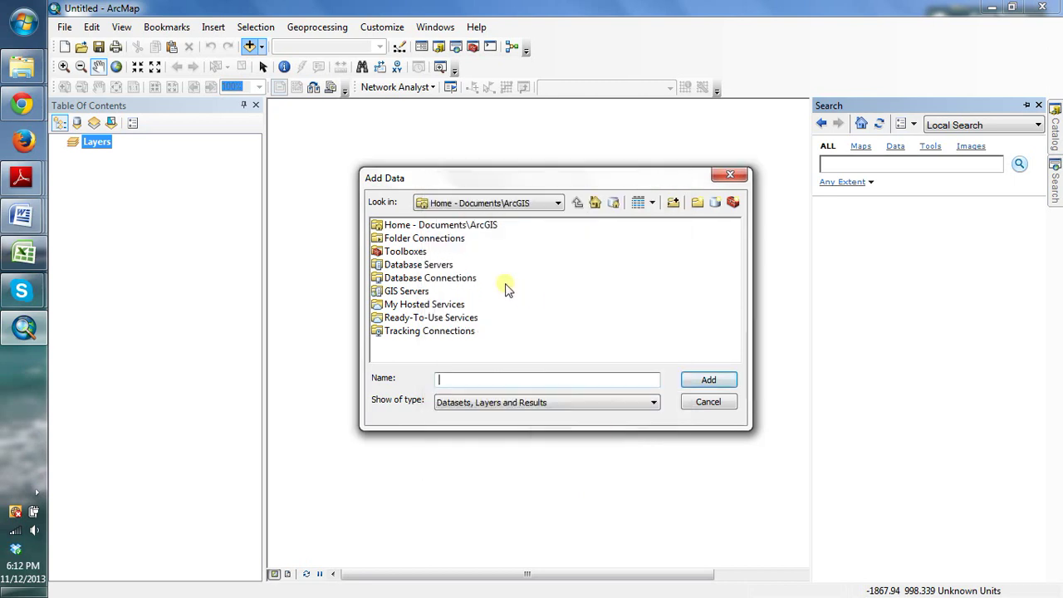
Add US_county_2000_conflated.shp from Final Project > Maps > nhgis0008_shape
double_click(442, 238)
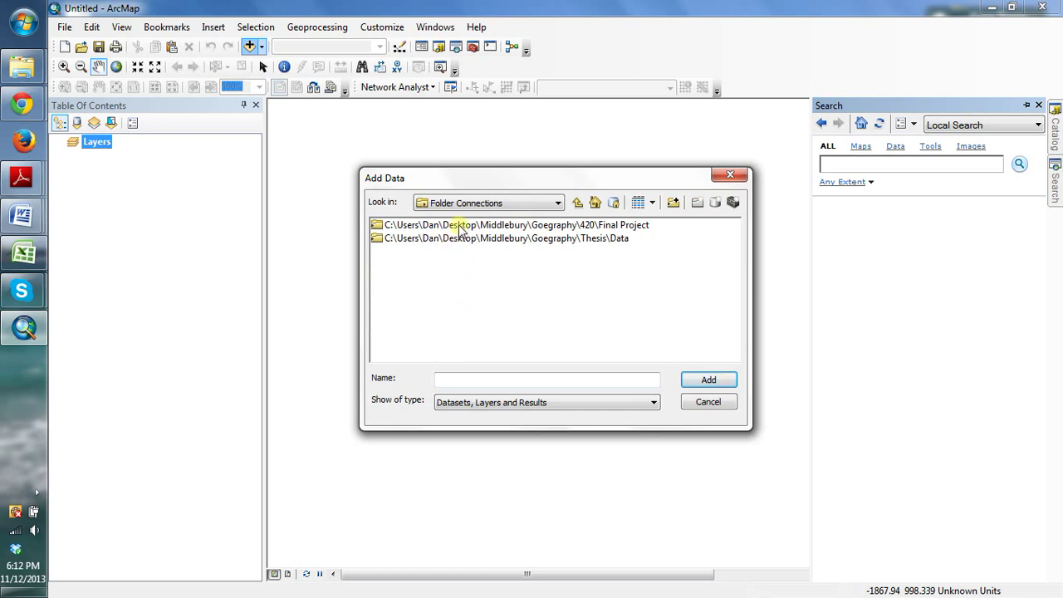
double_click(452, 225)
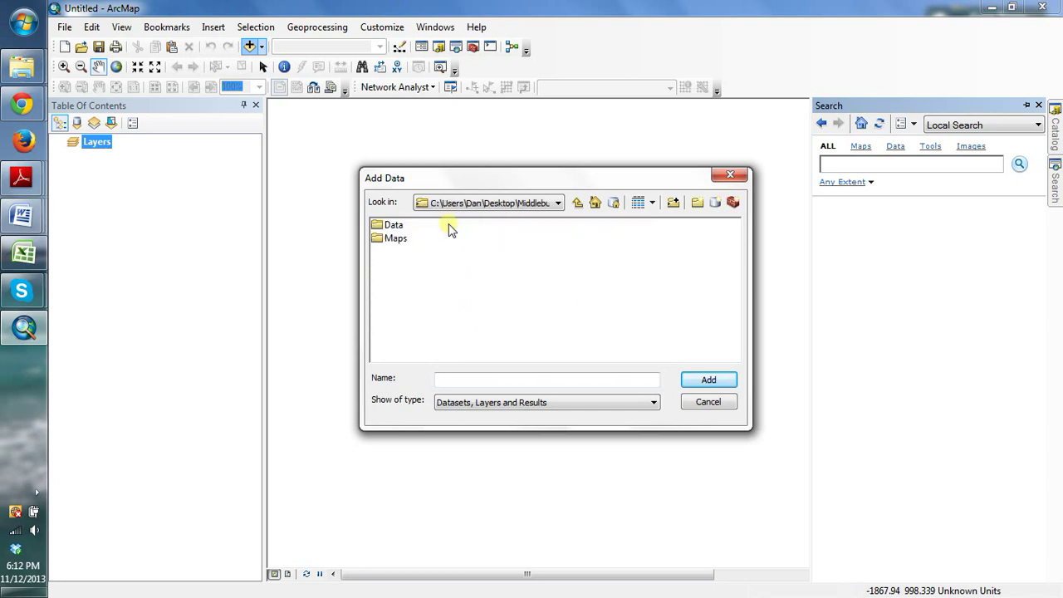
click(381, 243)
double_click(379, 241)
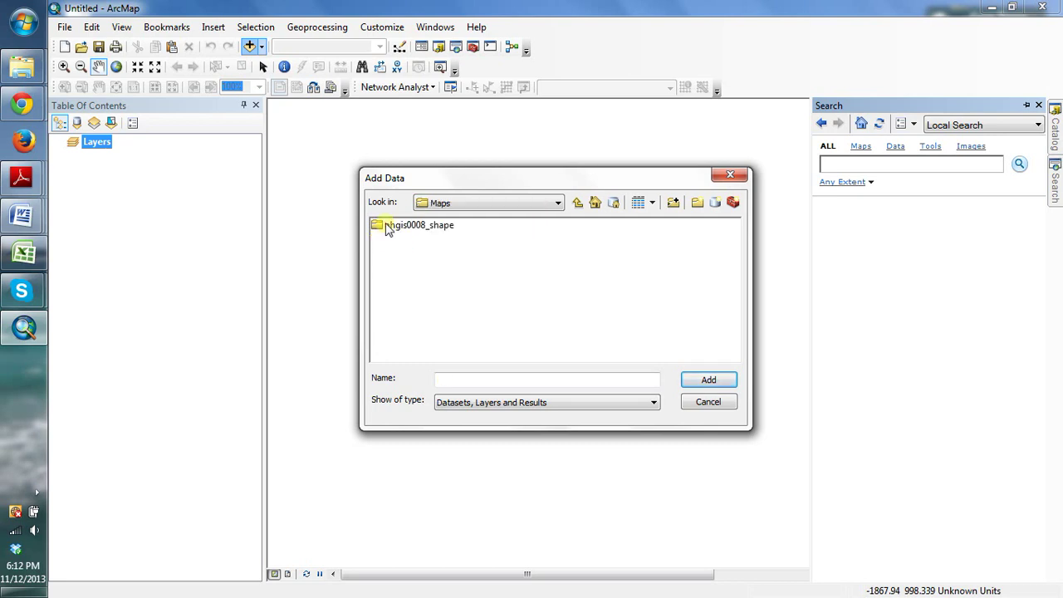
double_click(389, 226)
click(407, 231)
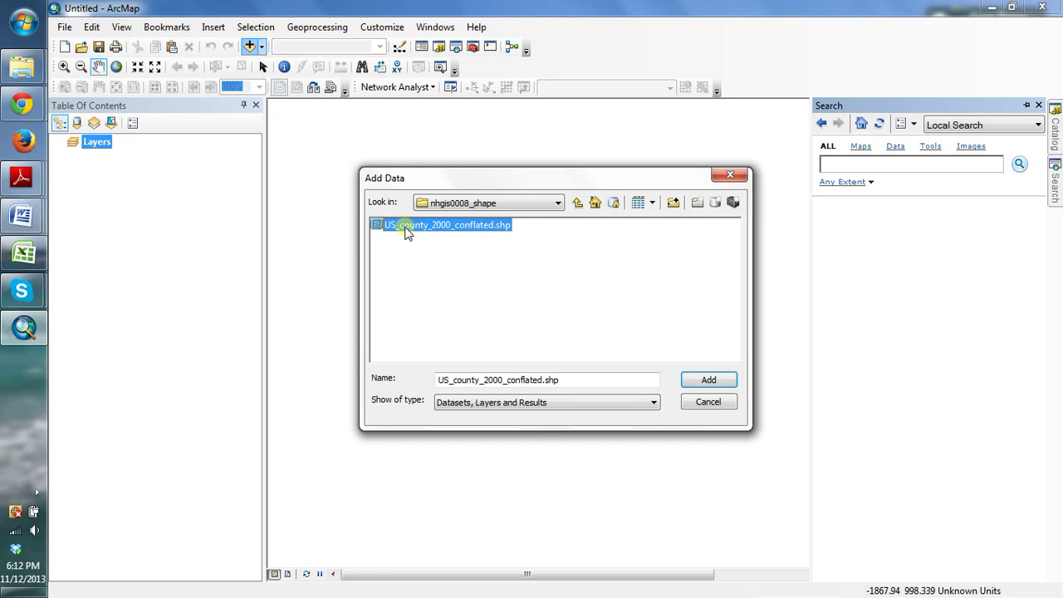
click(708, 379)
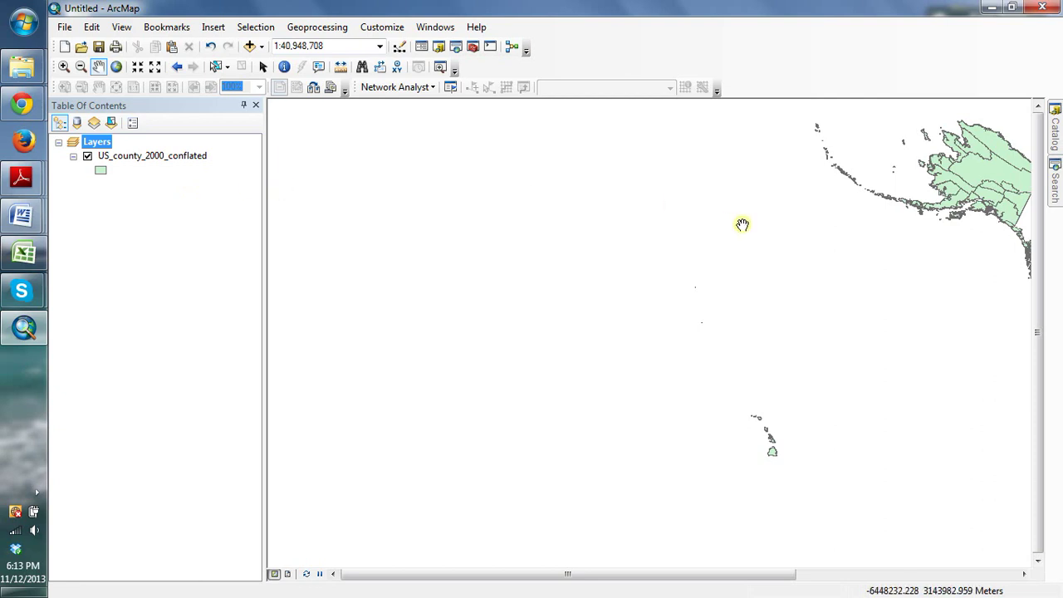
Zoom to the full extent of the US_county_2000_conflated layer
click(160, 158)
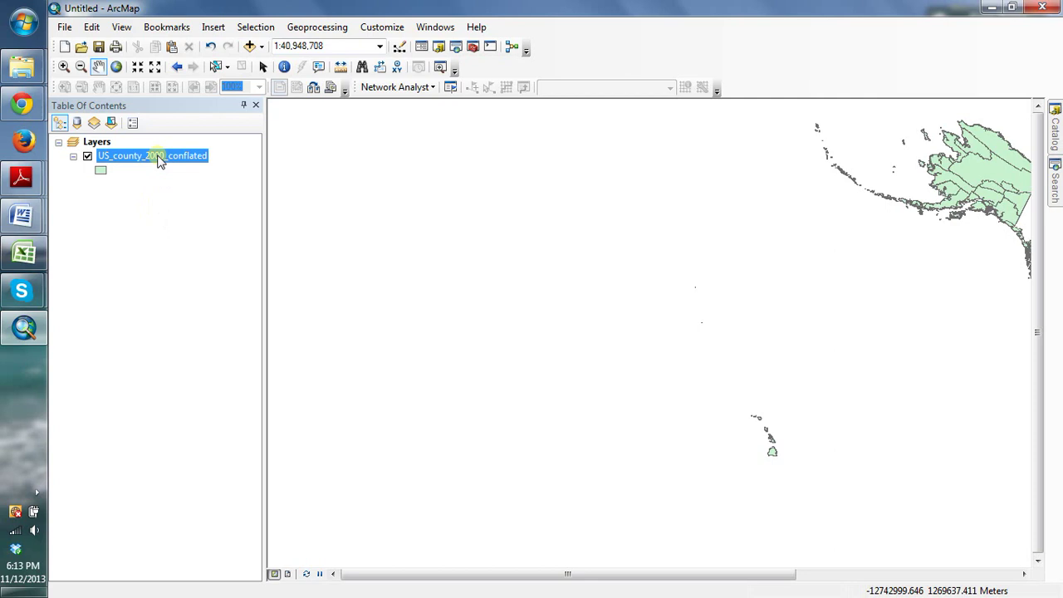
right_click(160, 160)
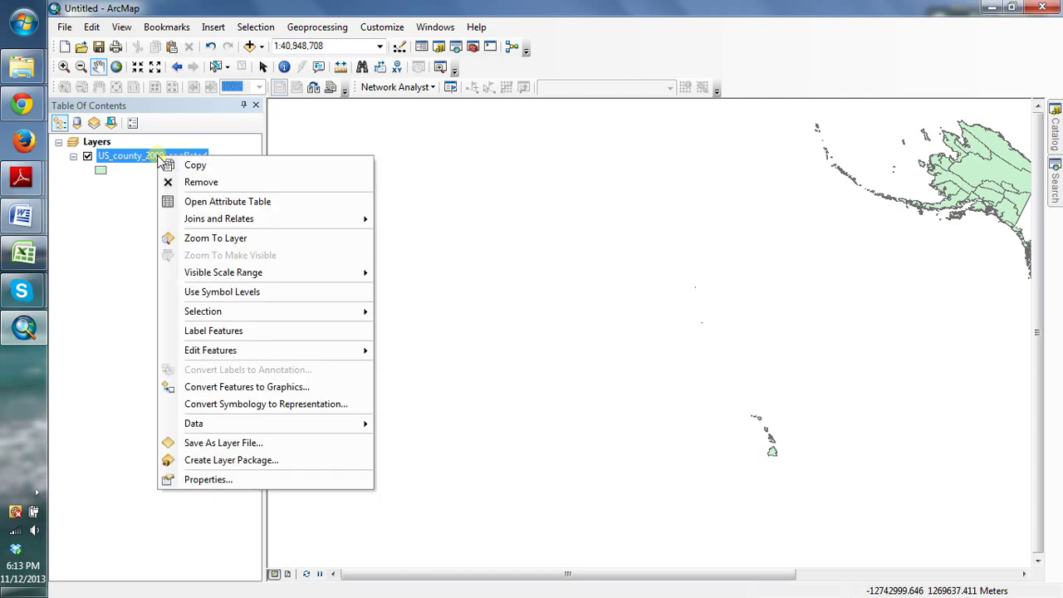
click(209, 239)
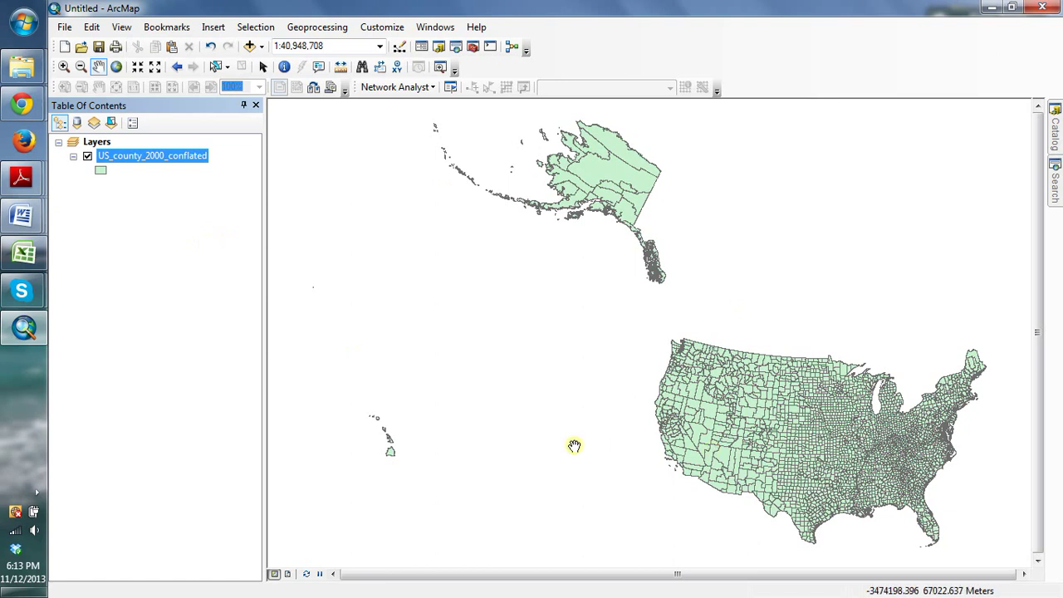
Add Sheet1$ from the Data folder's OLS Data for Mapping.xlsx workbook as a table
click(261, 48)
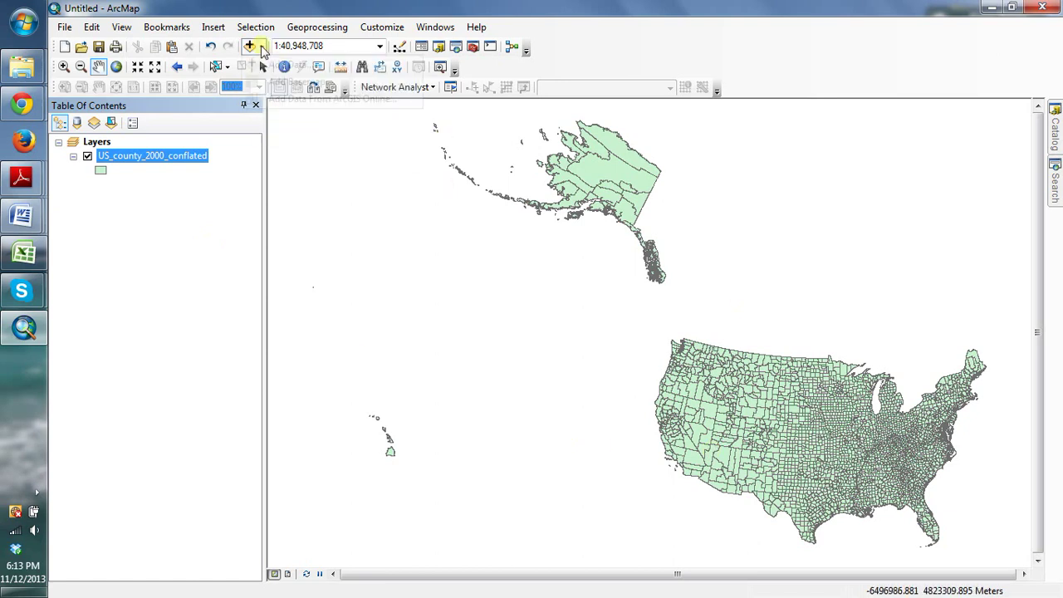
click(267, 66)
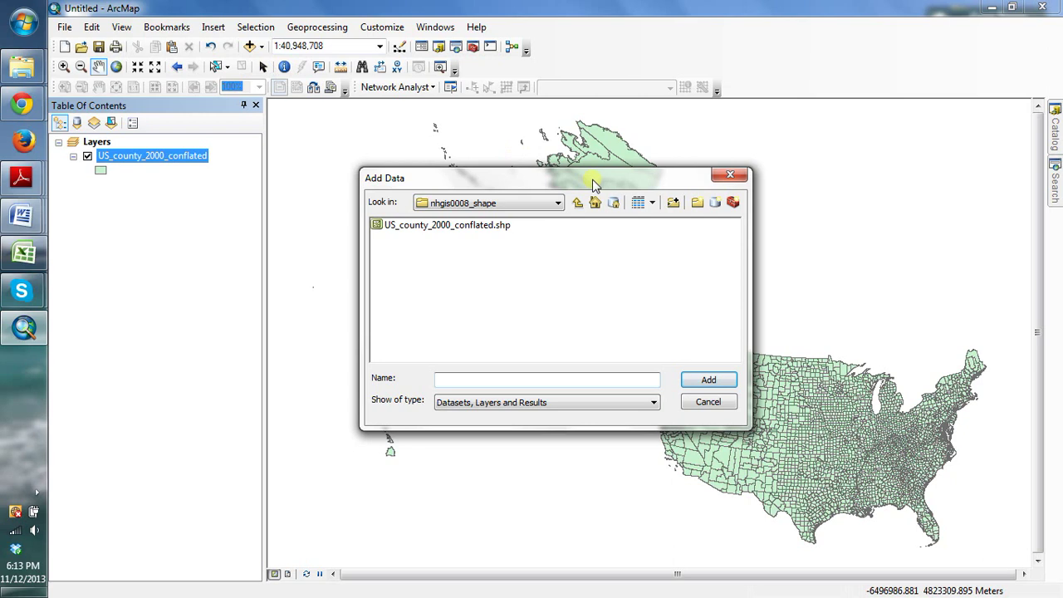
click(577, 203)
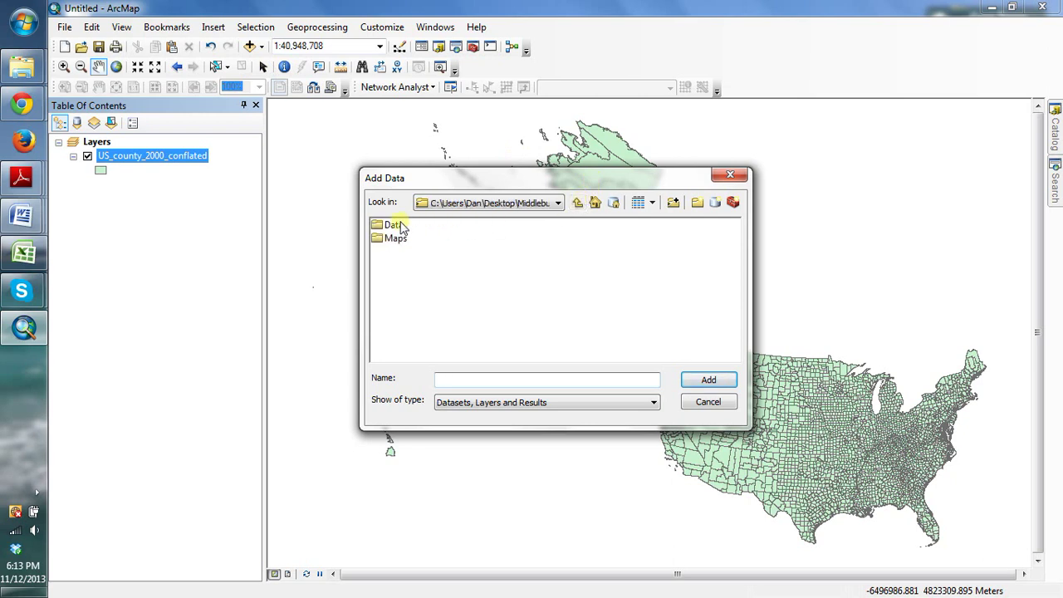
double_click(397, 225)
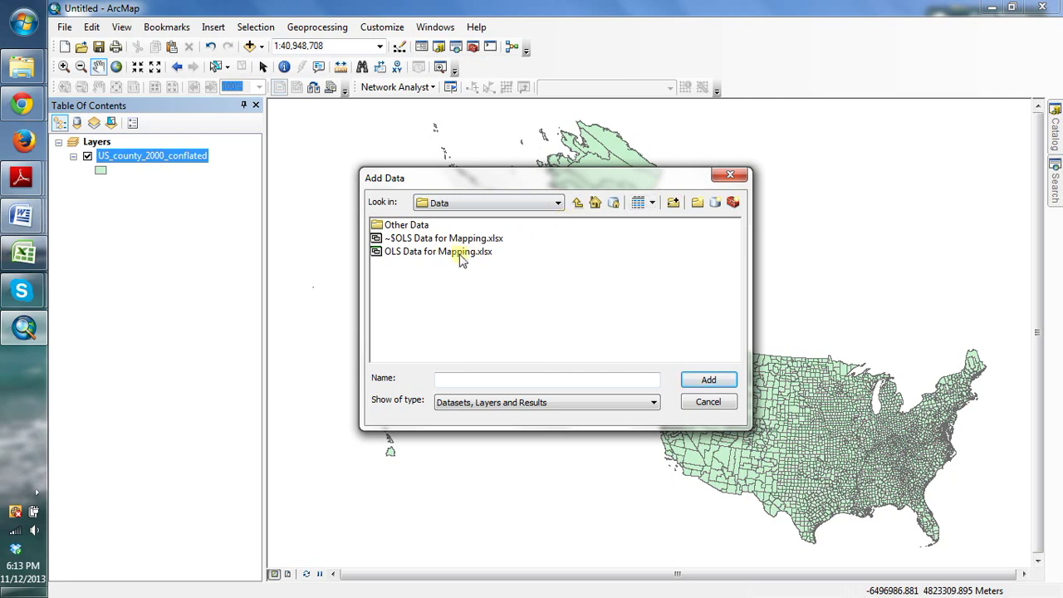
click(433, 253)
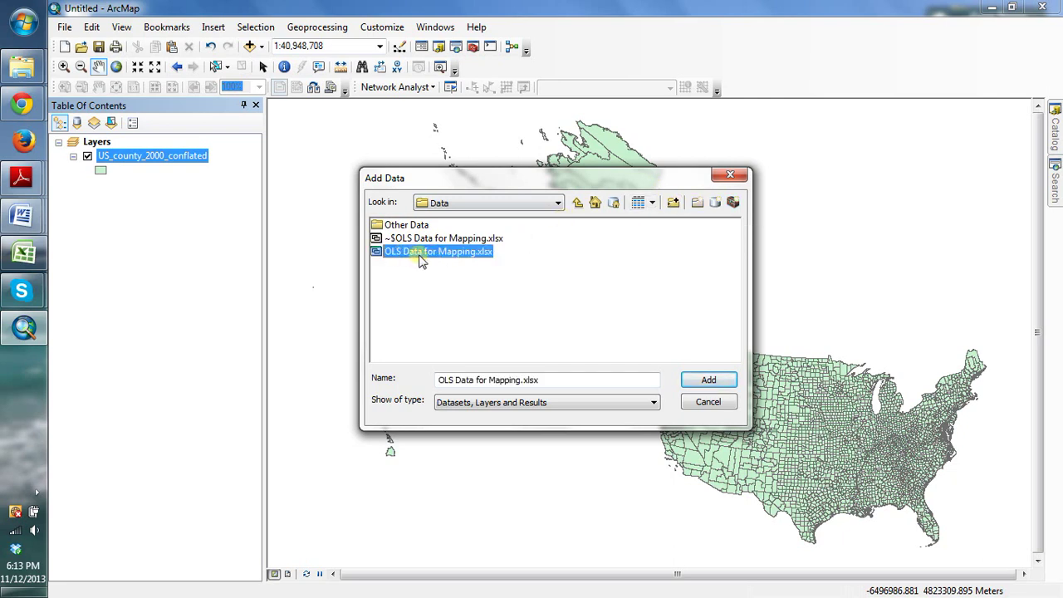
click(710, 380)
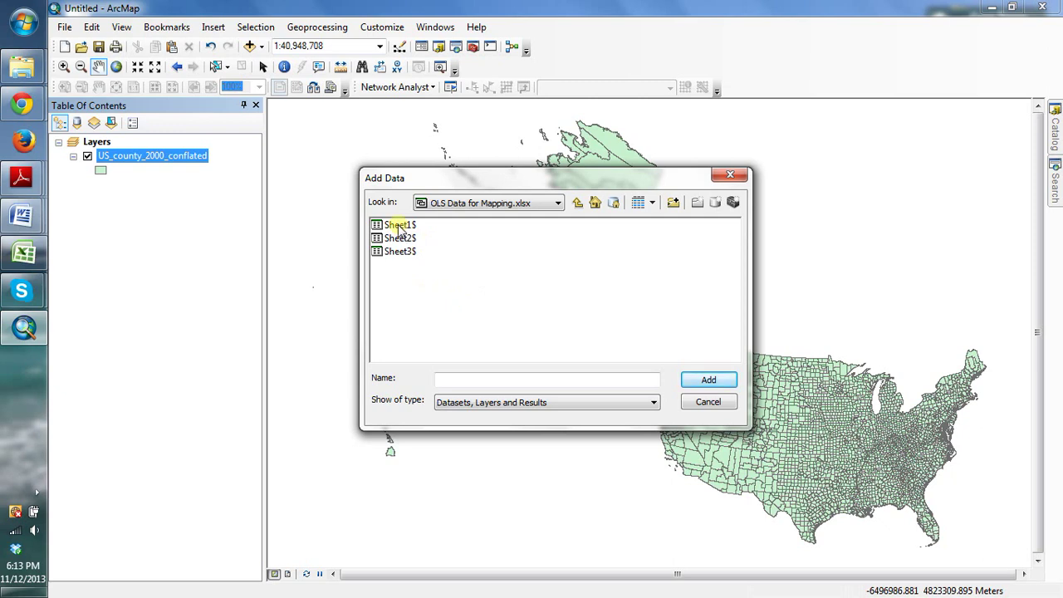
click(400, 225)
click(706, 381)
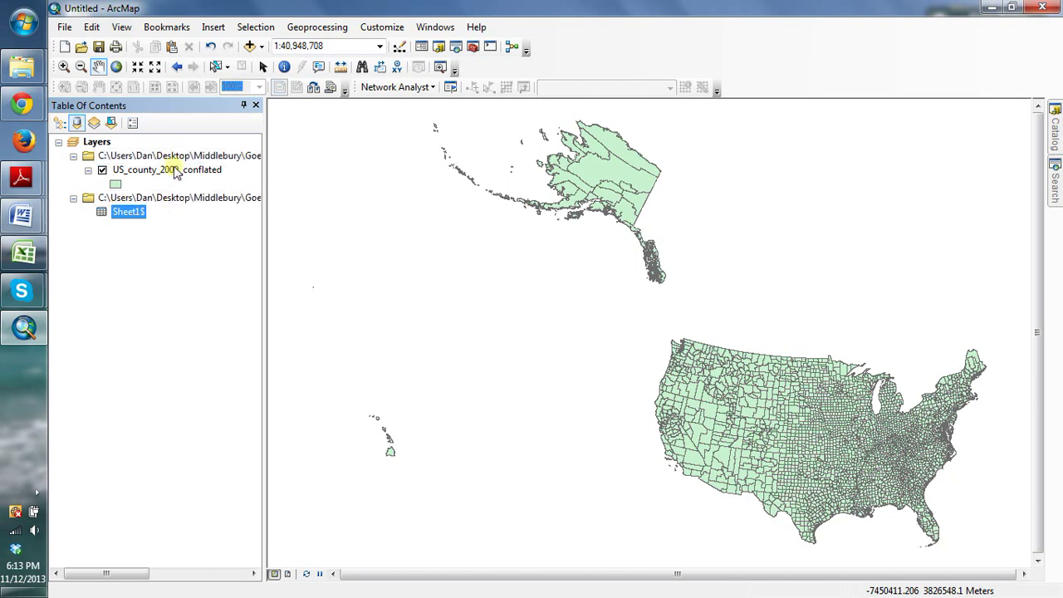
Fill the US_county_2000_conflated layer with the Blue symbol
click(132, 170)
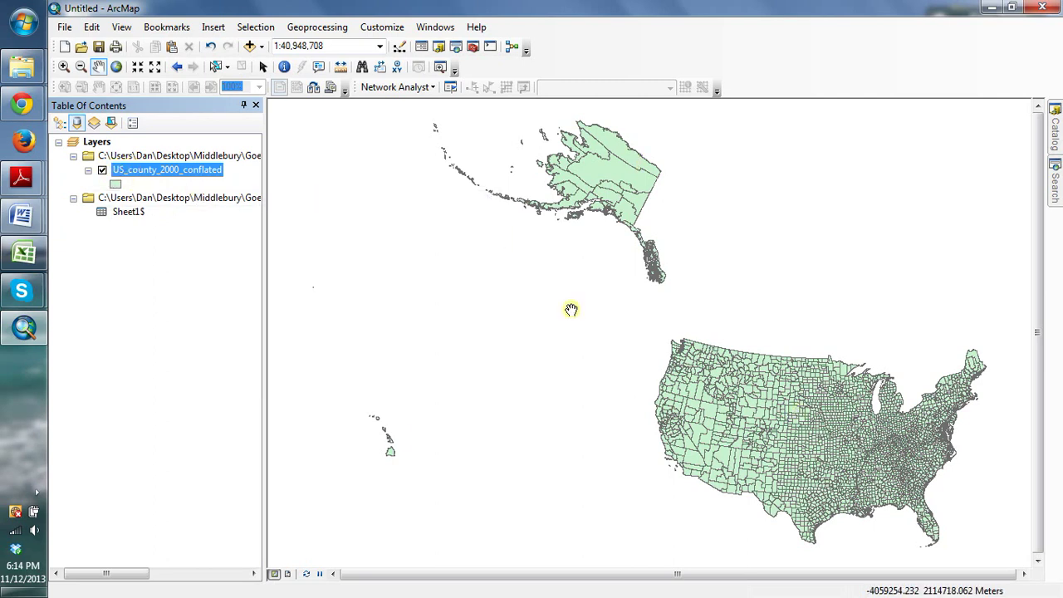
click(116, 188)
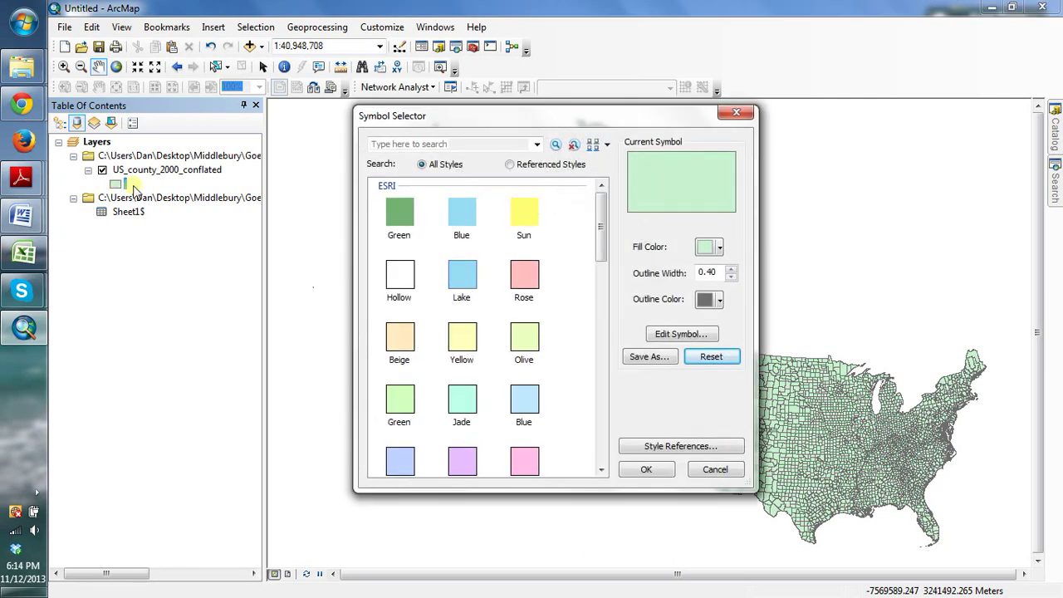
click(455, 219)
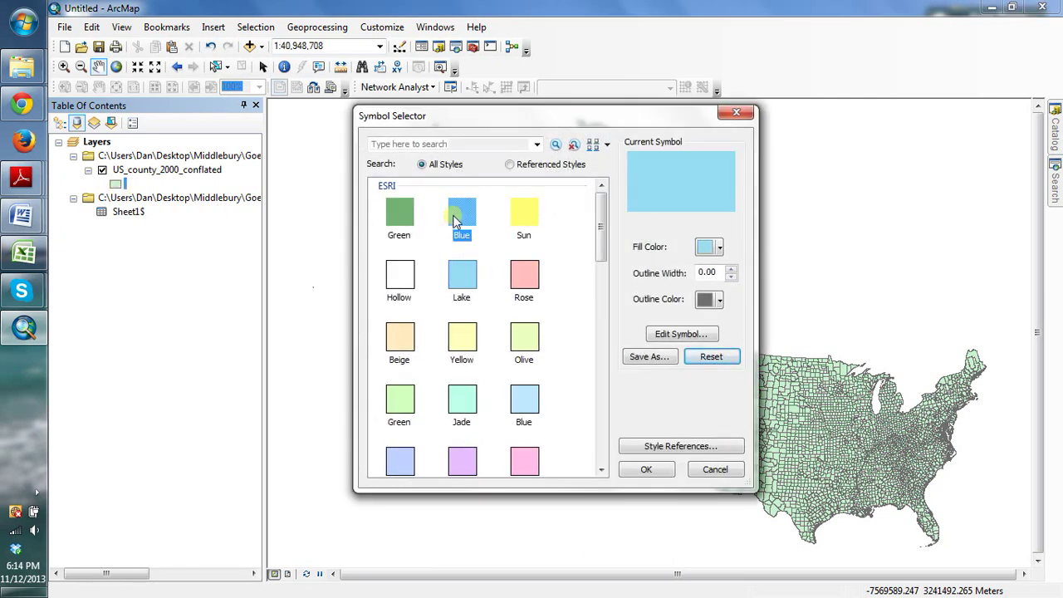
click(639, 469)
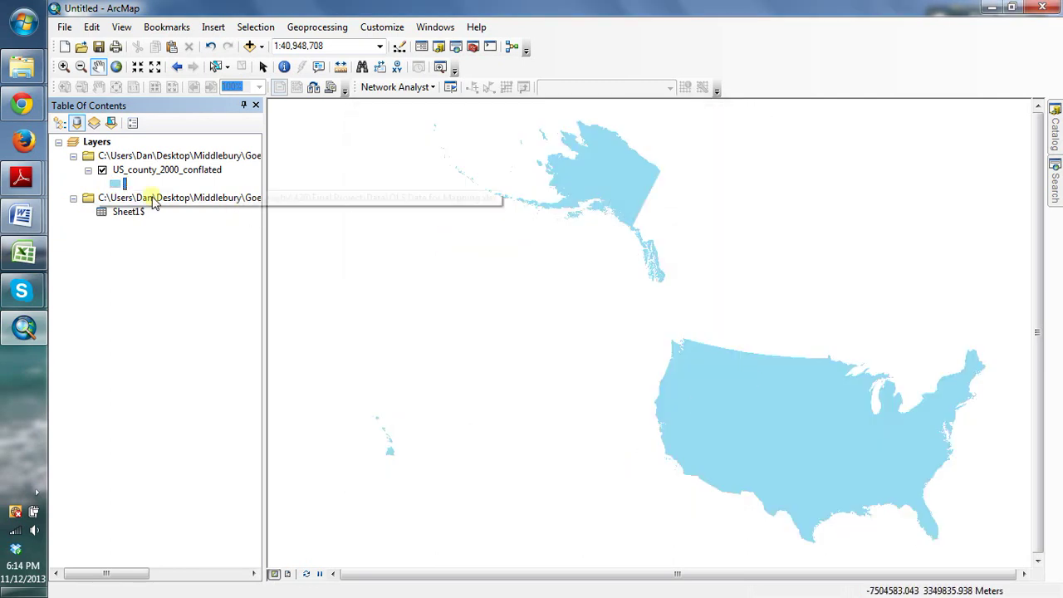
Give the county fill an outline width of 1 and toggle the layer to redraw
click(118, 185)
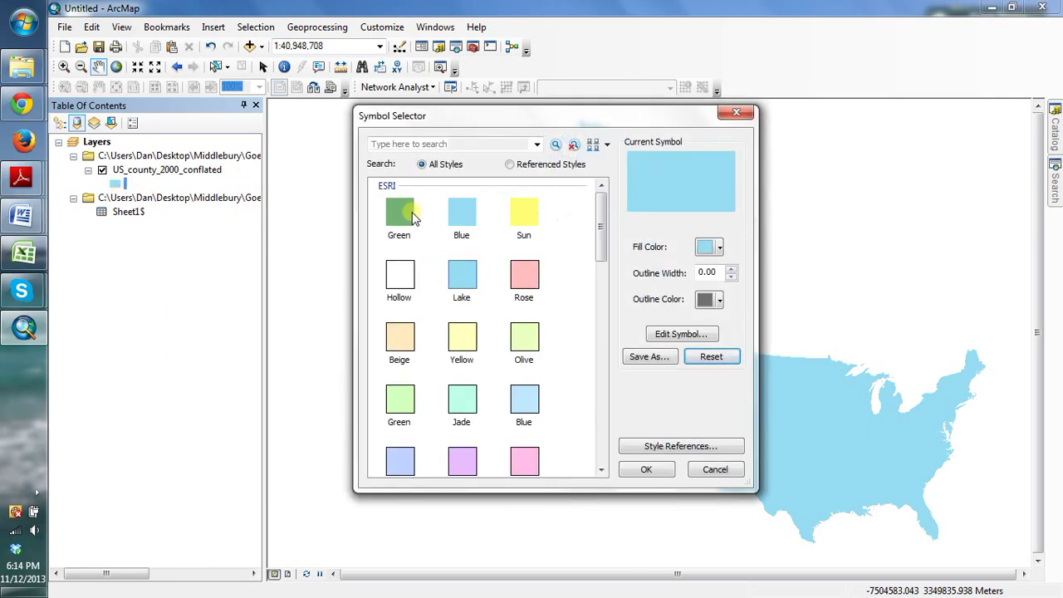
click(730, 268)
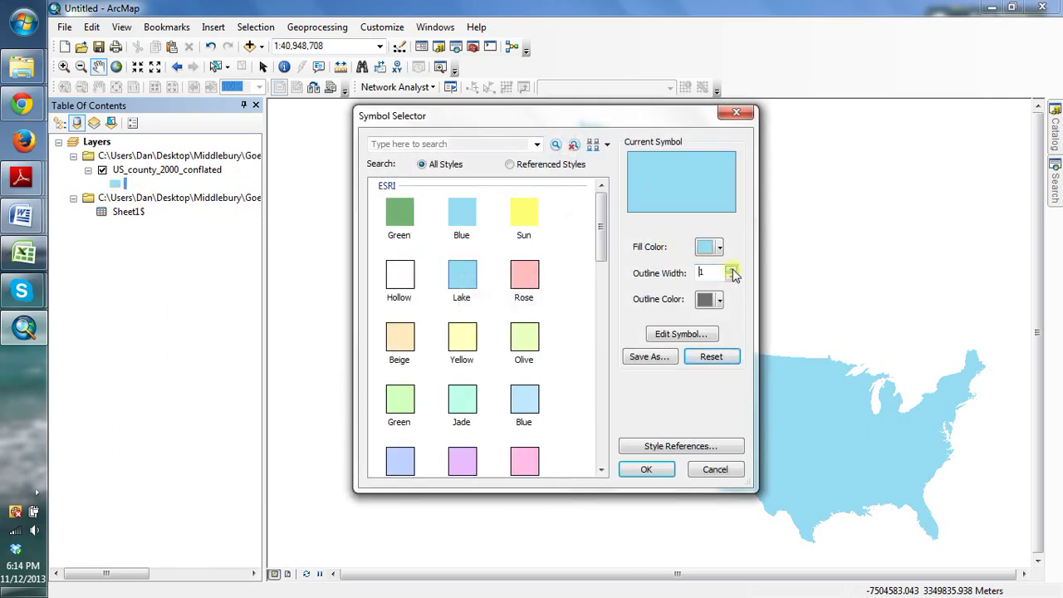
click(647, 470)
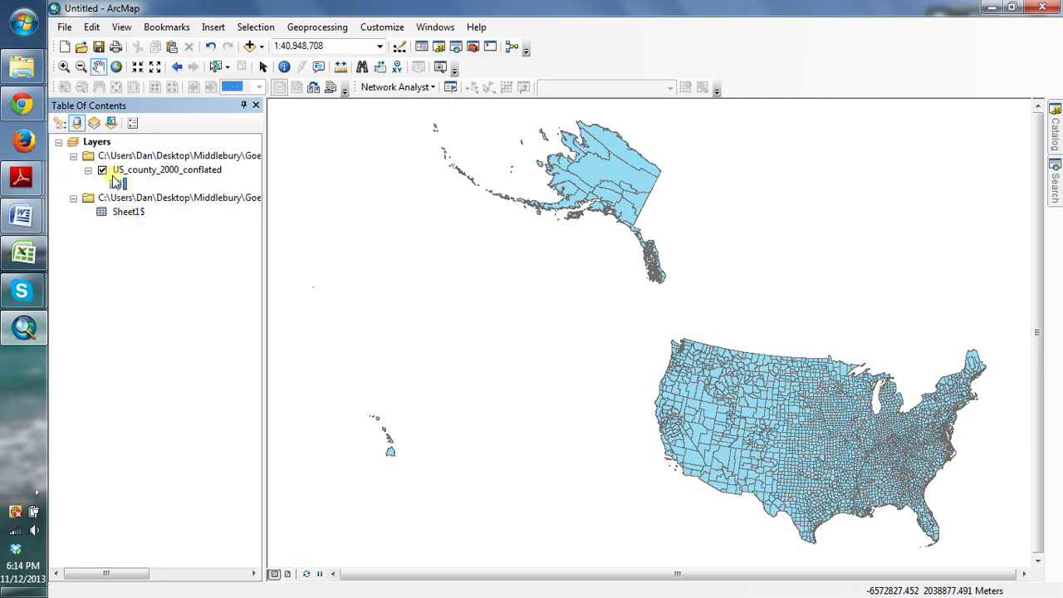
click(102, 171)
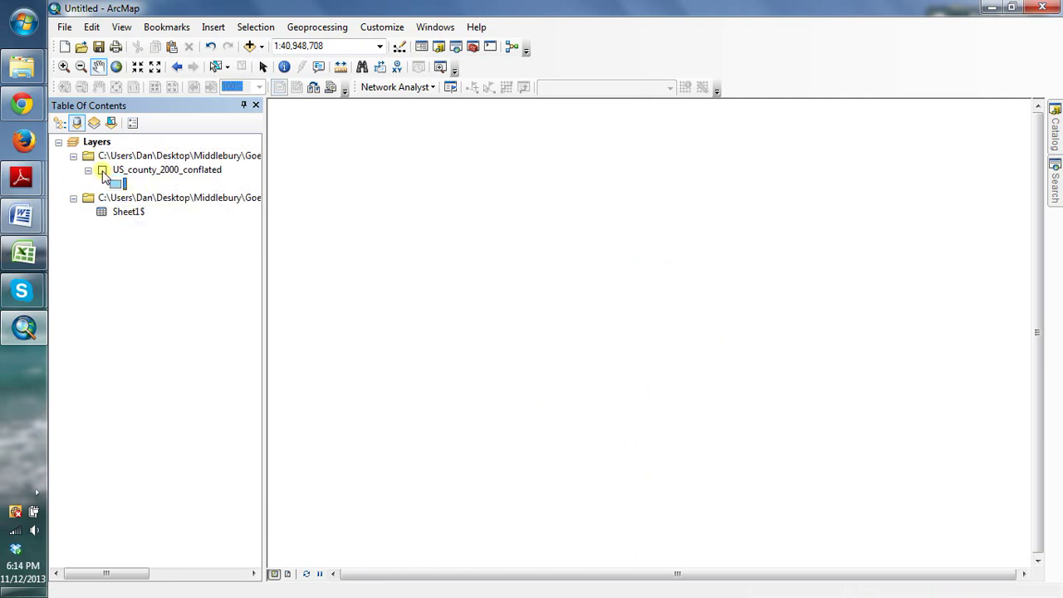
click(103, 171)
click(102, 171)
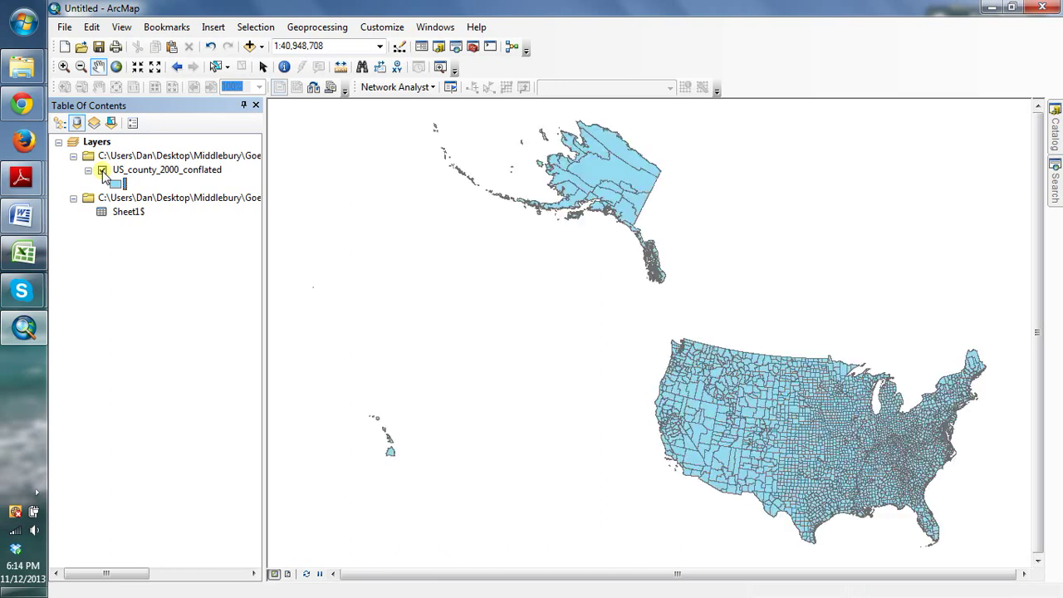
click(127, 212)
right_click(125, 211)
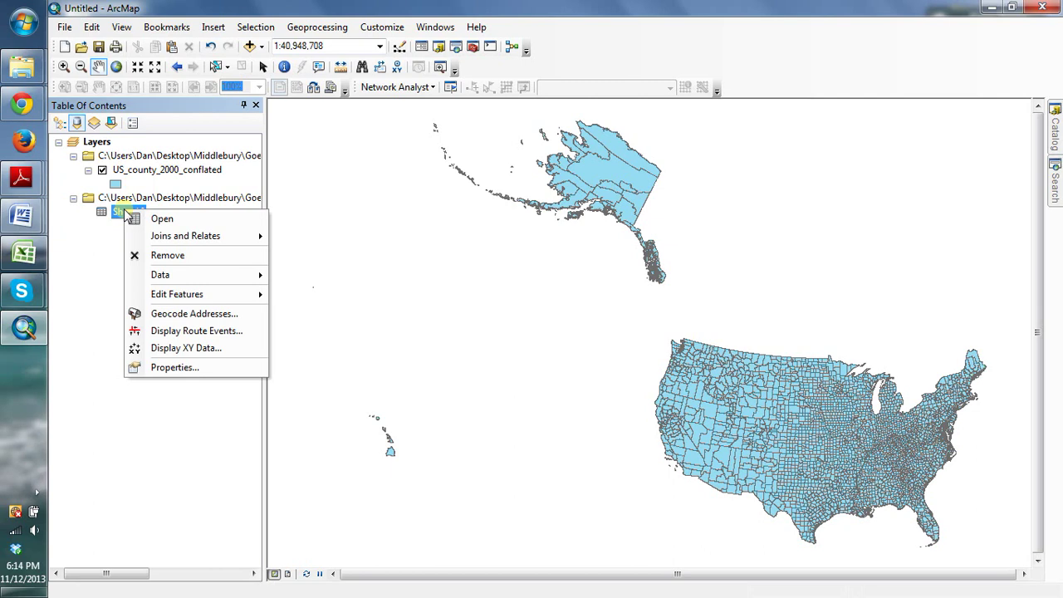
click(153, 218)
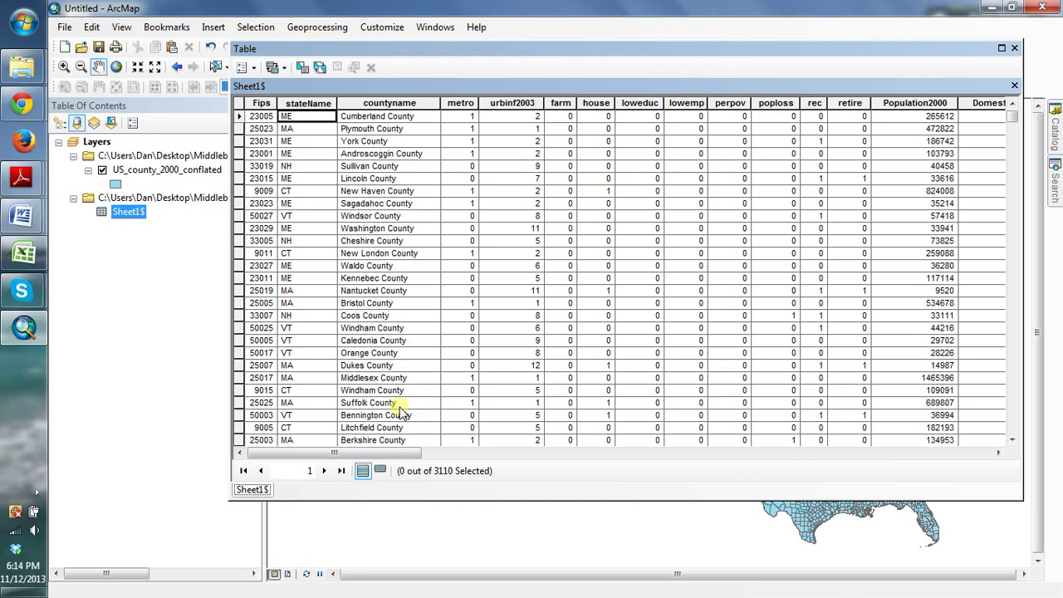
mouse_move(349, 454)
mouse_down()
mouse_move(439, 456)
mouse_move(456, 430)
mouse_move(351, 440)
mouse_up()
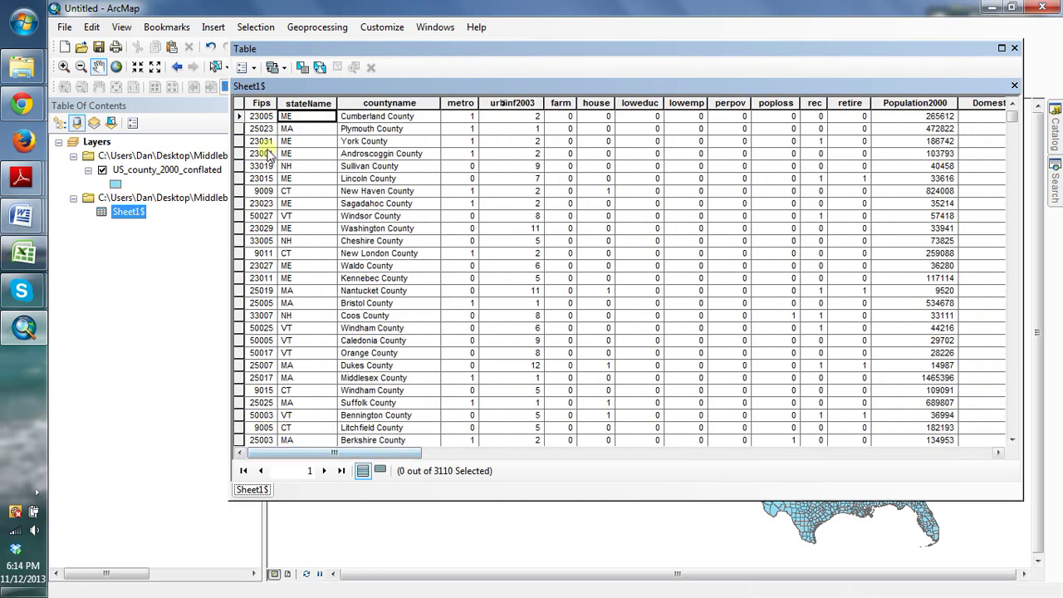
click(260, 101)
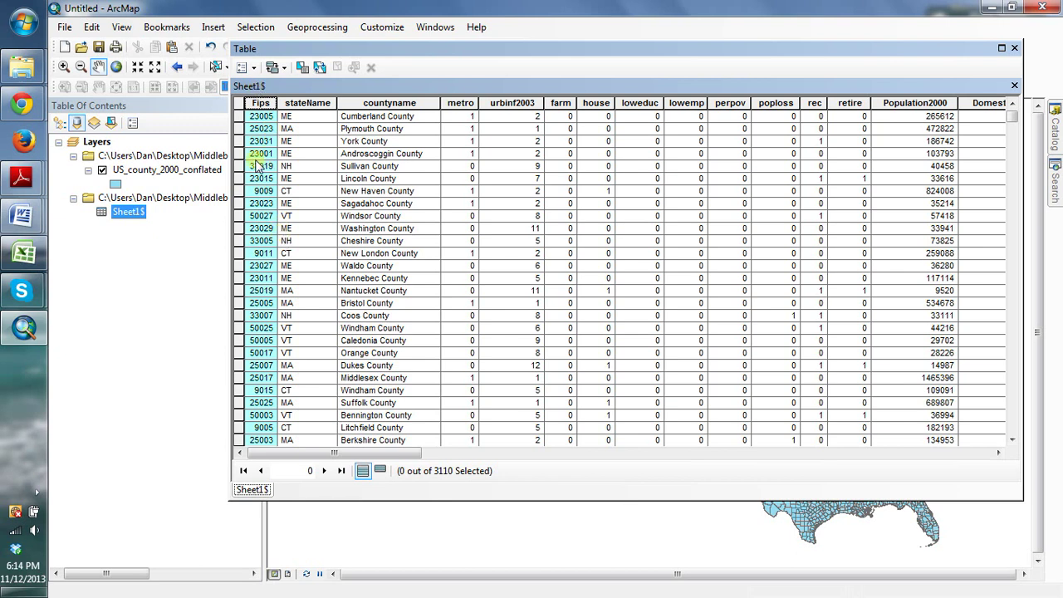
click(1014, 48)
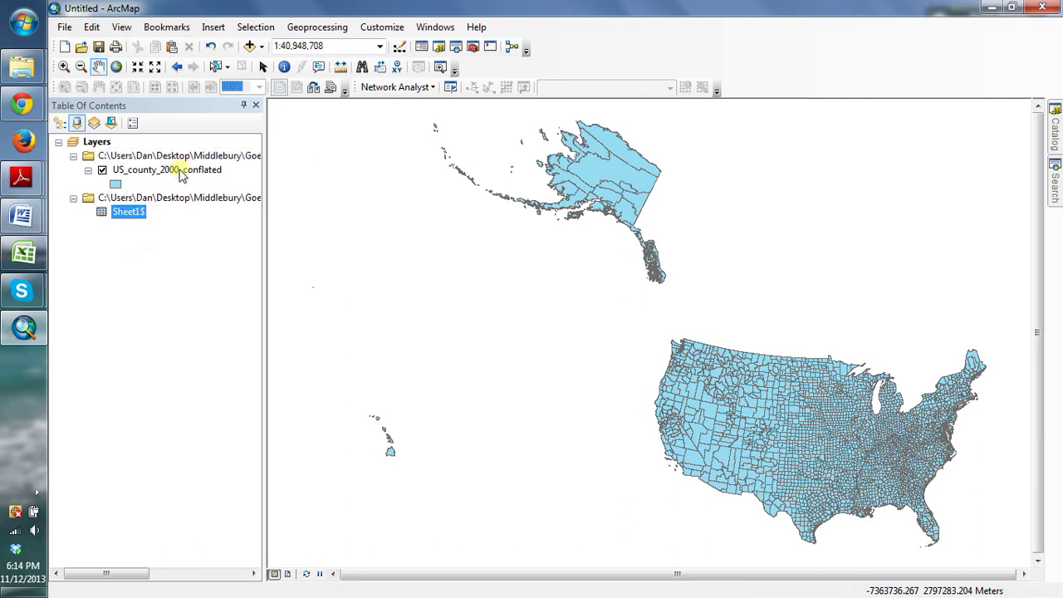
click(139, 183)
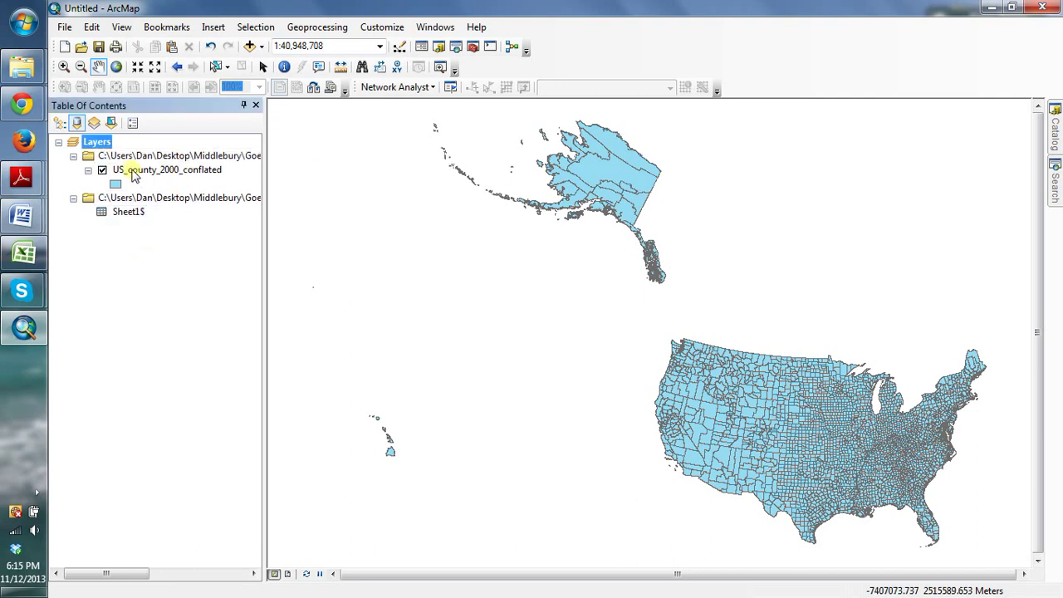
Open the county attribute table and add a Long Integer field named Fips
right_click(133, 175)
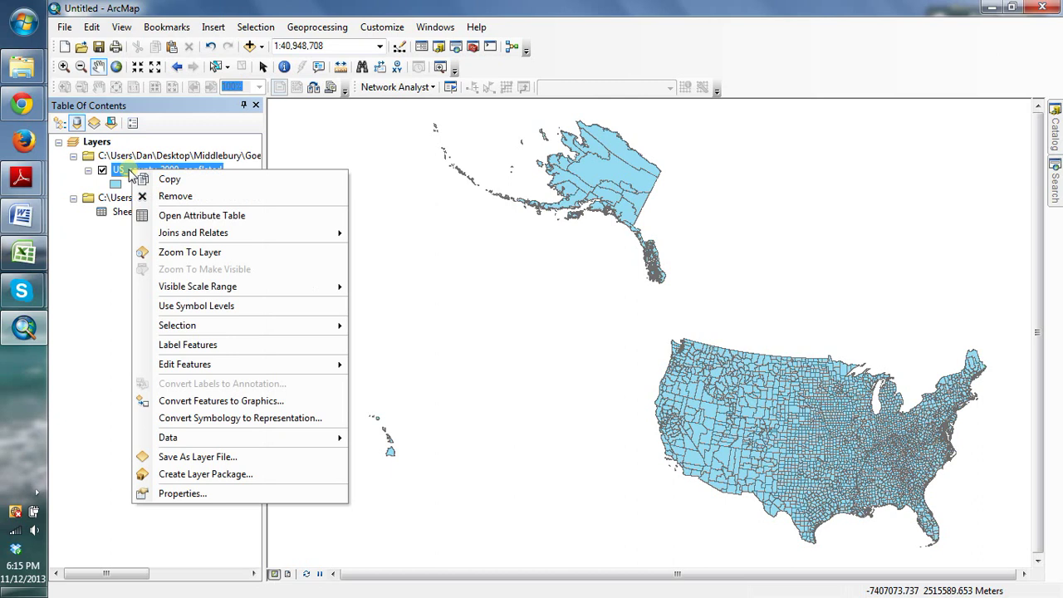
click(176, 216)
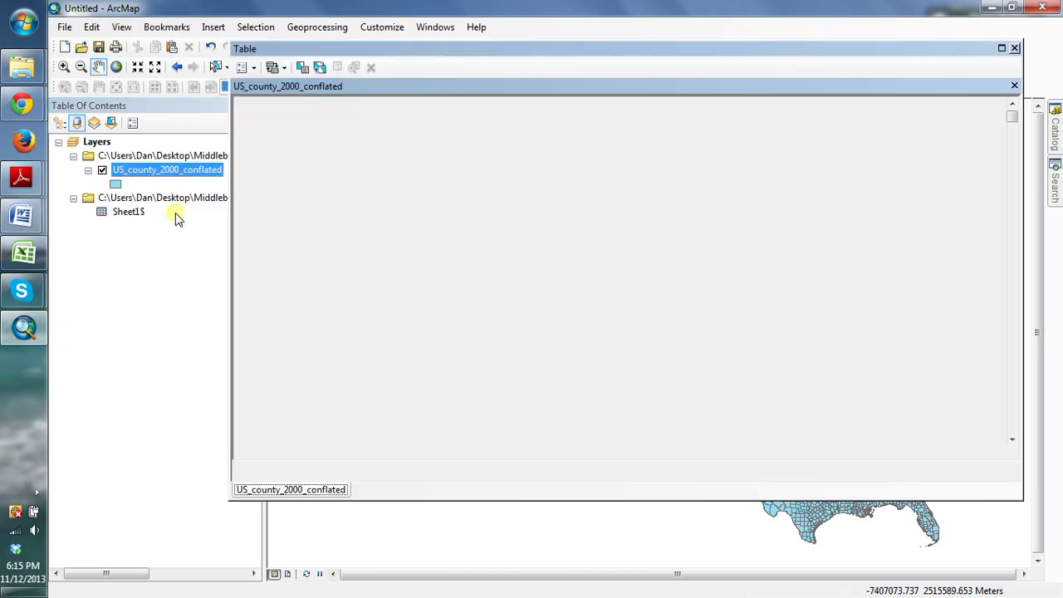
mouse_move(354, 452)
mouse_down()
mouse_move(693, 459)
mouse_move(625, 463)
mouse_move(727, 471)
mouse_up()
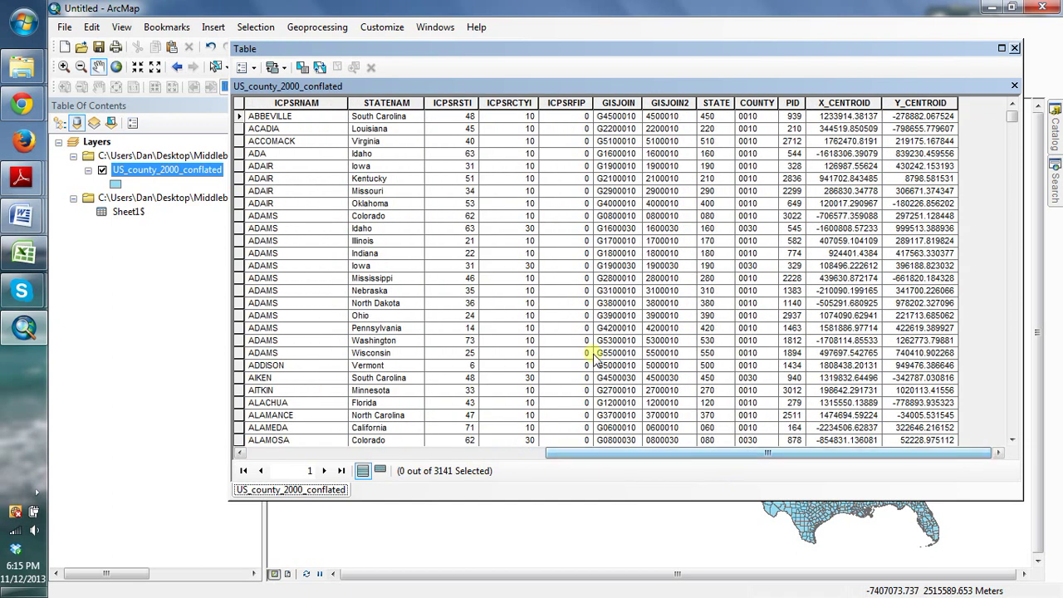
click(253, 72)
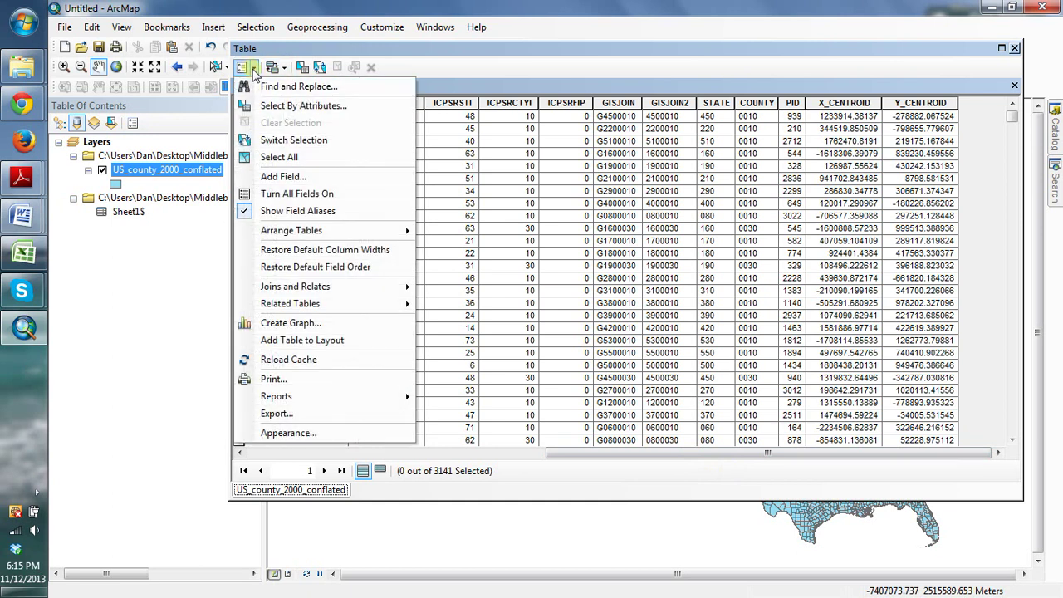
click(263, 176)
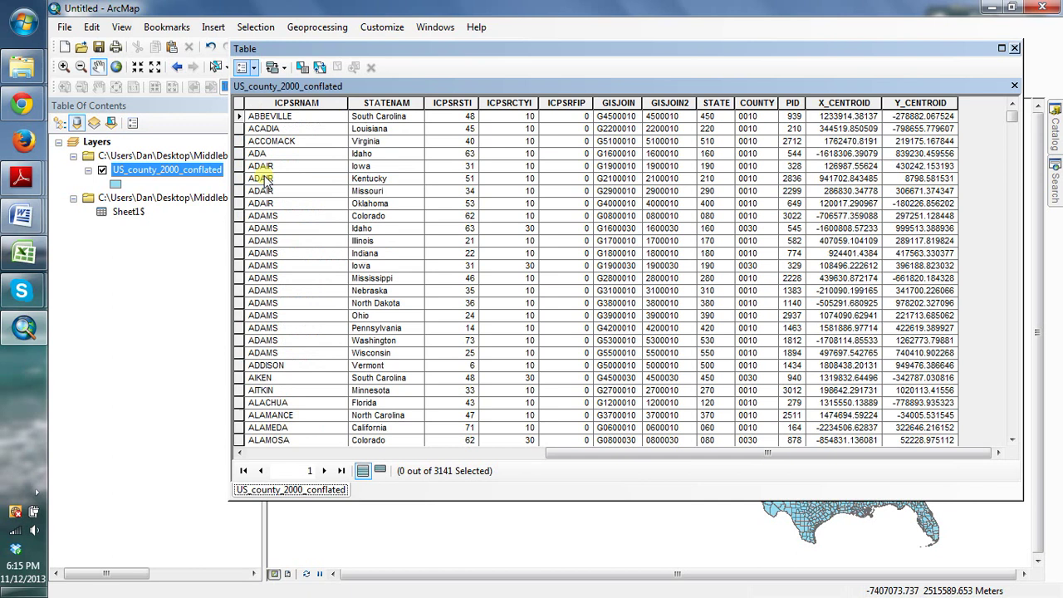
text(F)
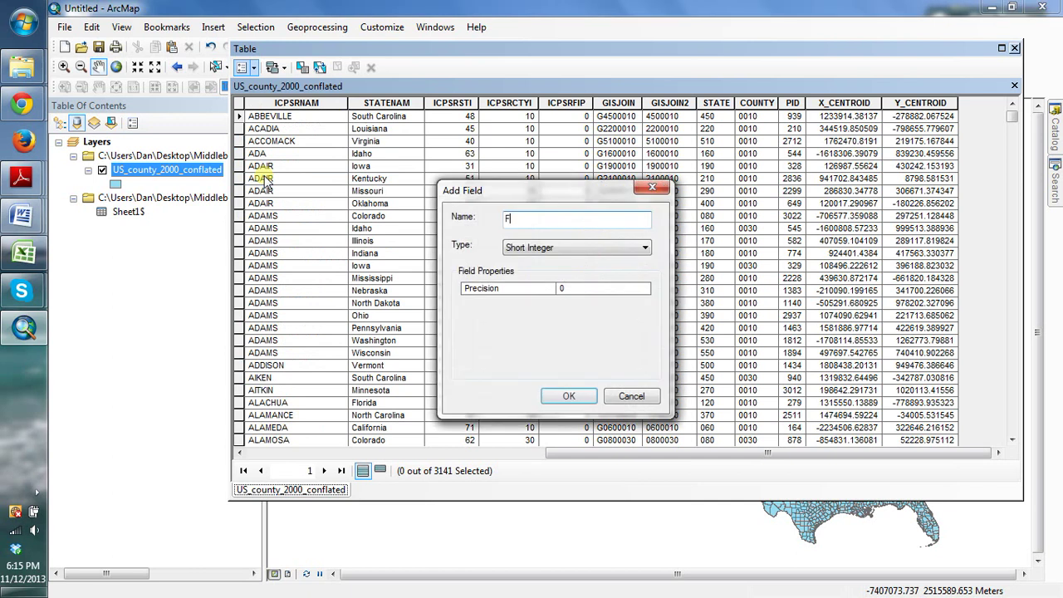
text(ips)
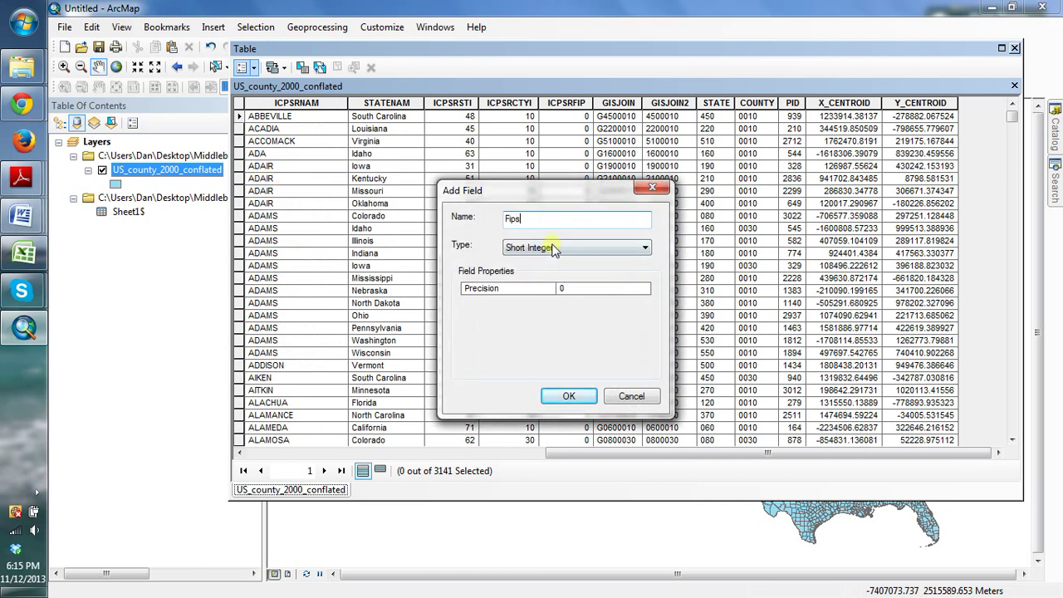
click(556, 247)
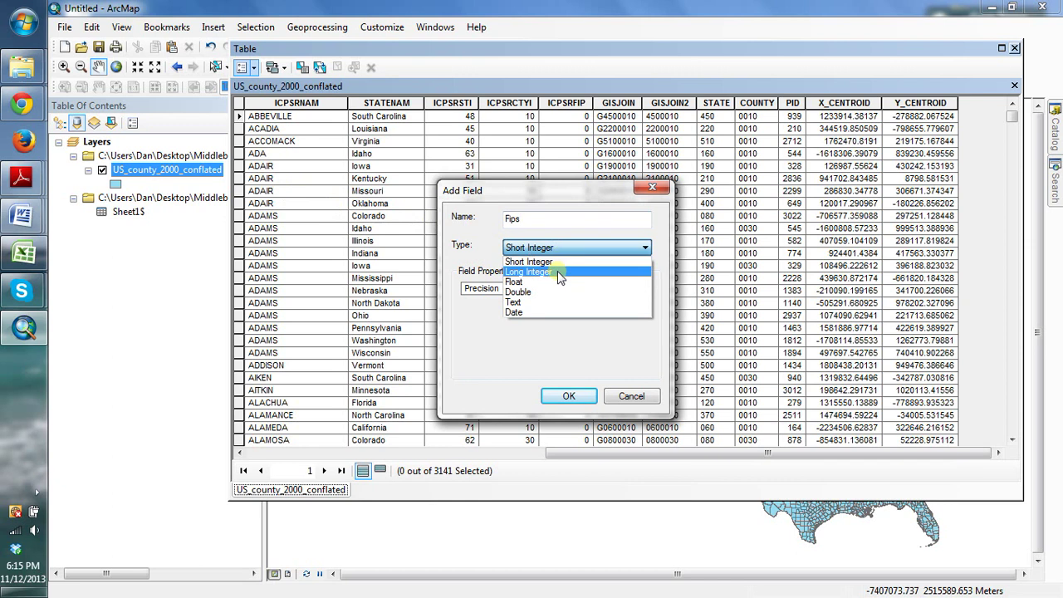
click(557, 270)
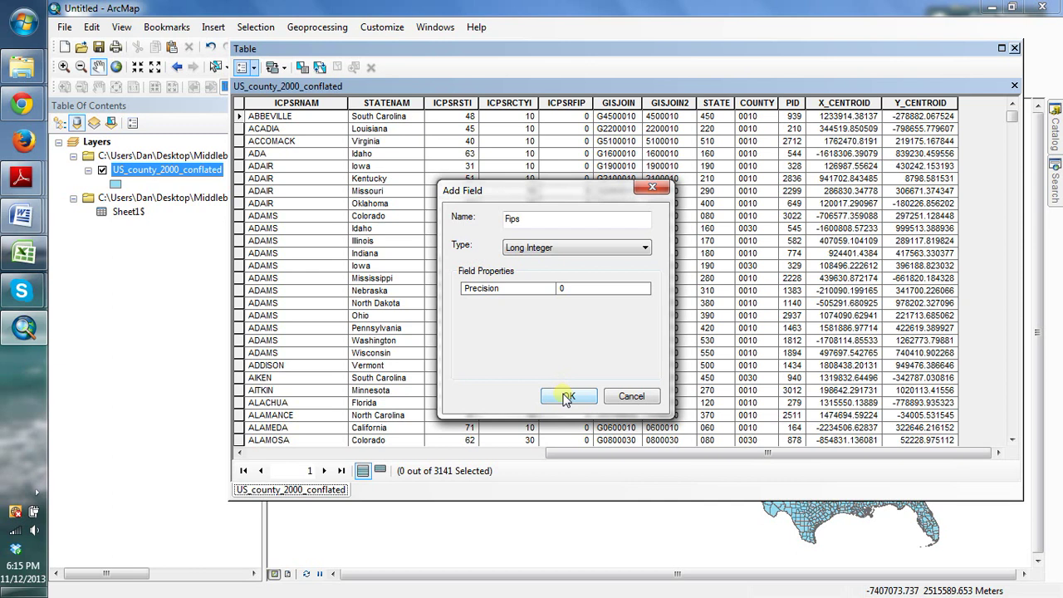
click(567, 396)
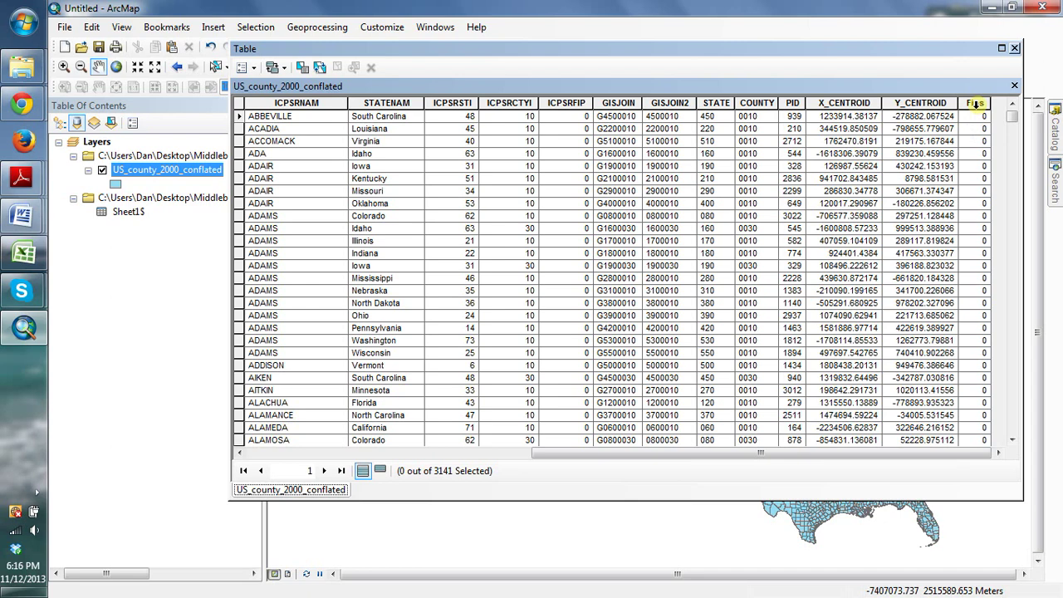
Inspect the Fips and STATE columns, then launch the Field Calculator on Fips
click(975, 103)
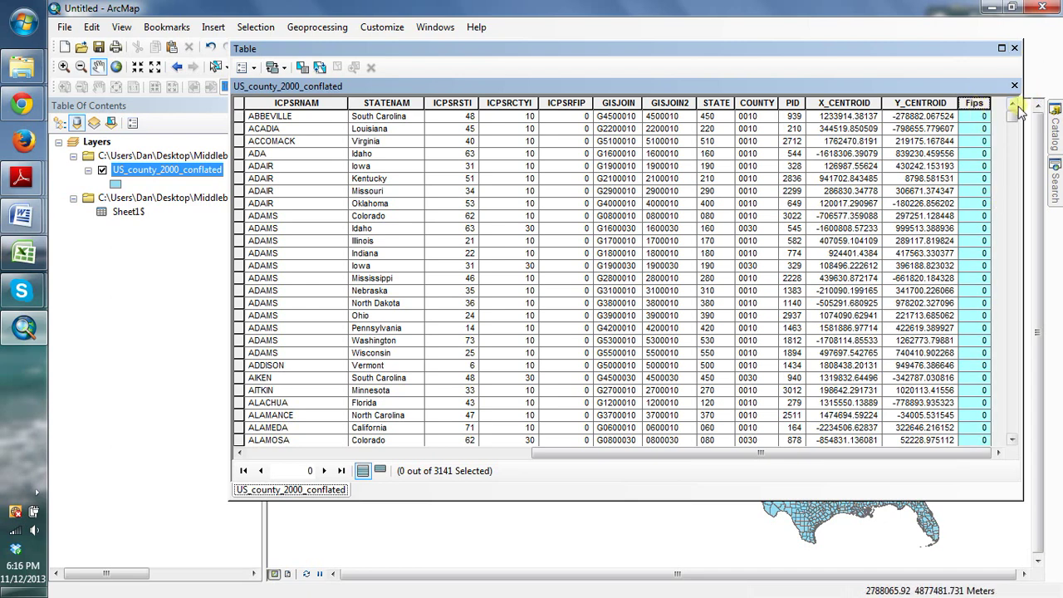
mouse_move(1011, 116)
mouse_down()
mouse_move(1021, 419)
mouse_move(1011, 116)
mouse_up()
click(717, 108)
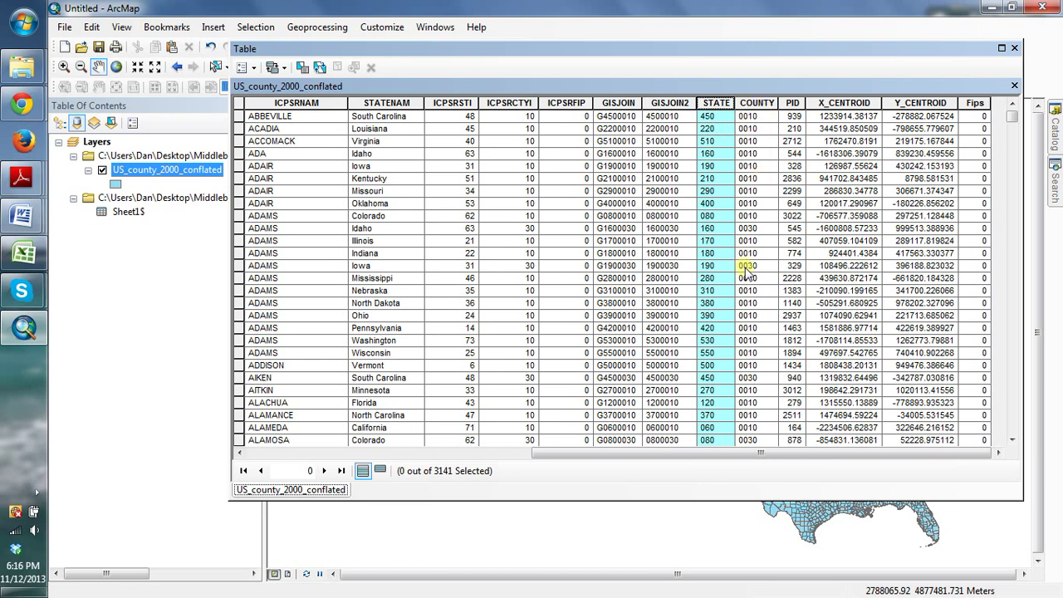
click(976, 103)
right_click(978, 106)
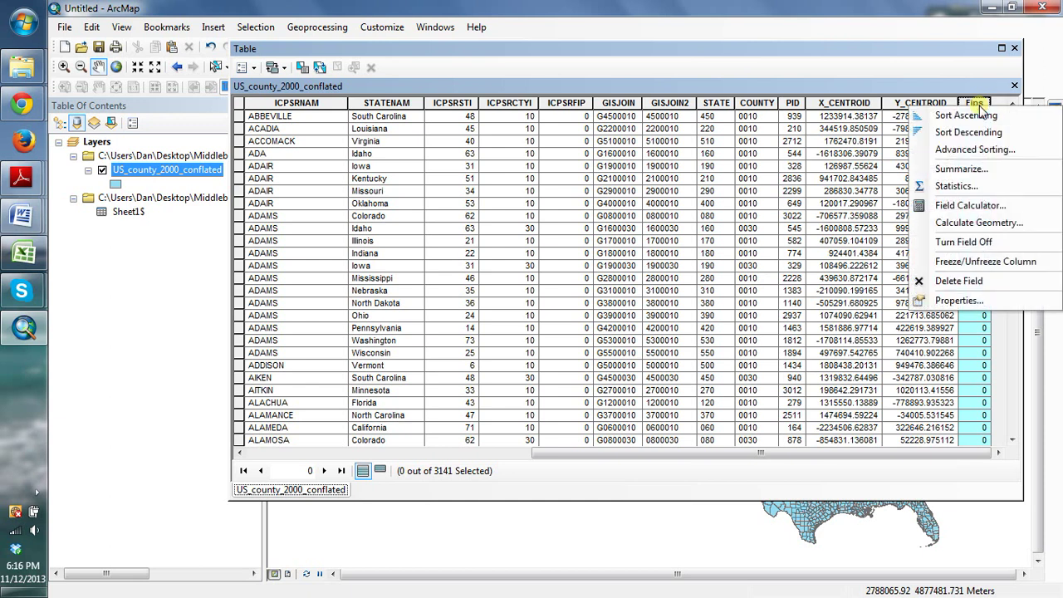
click(980, 208)
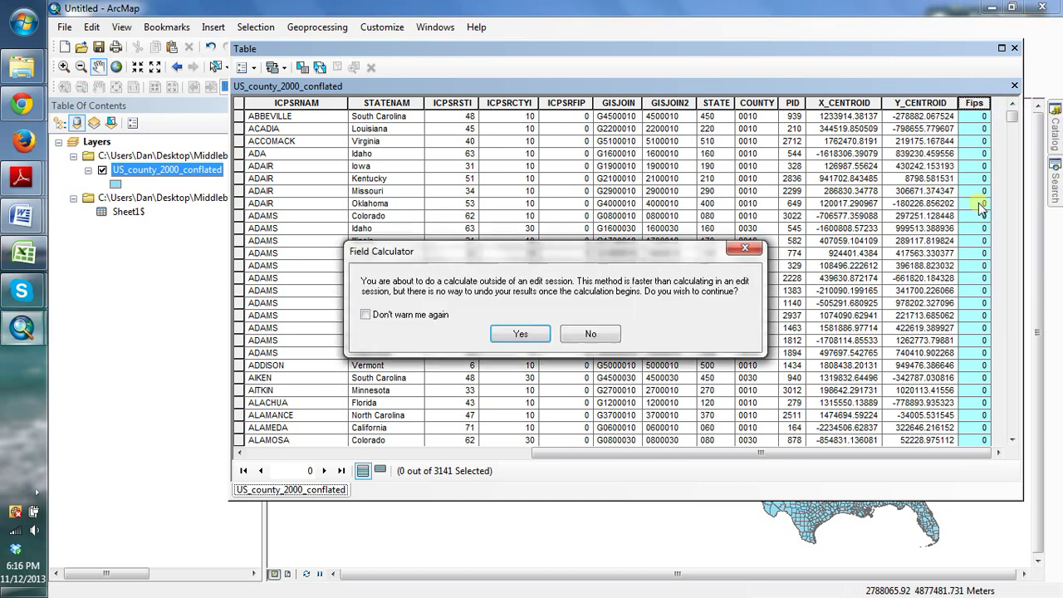
Accept the edit-session warning and calculate Fips as [NHGISST]*100+[NHGISCTY]/10
click(521, 332)
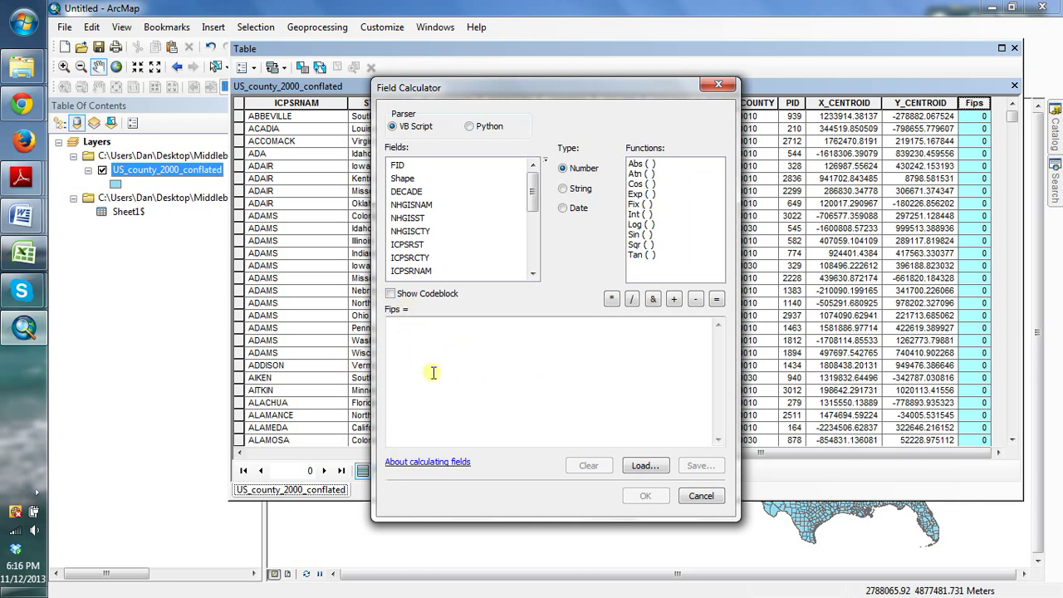
drag(533, 191, 533, 243)
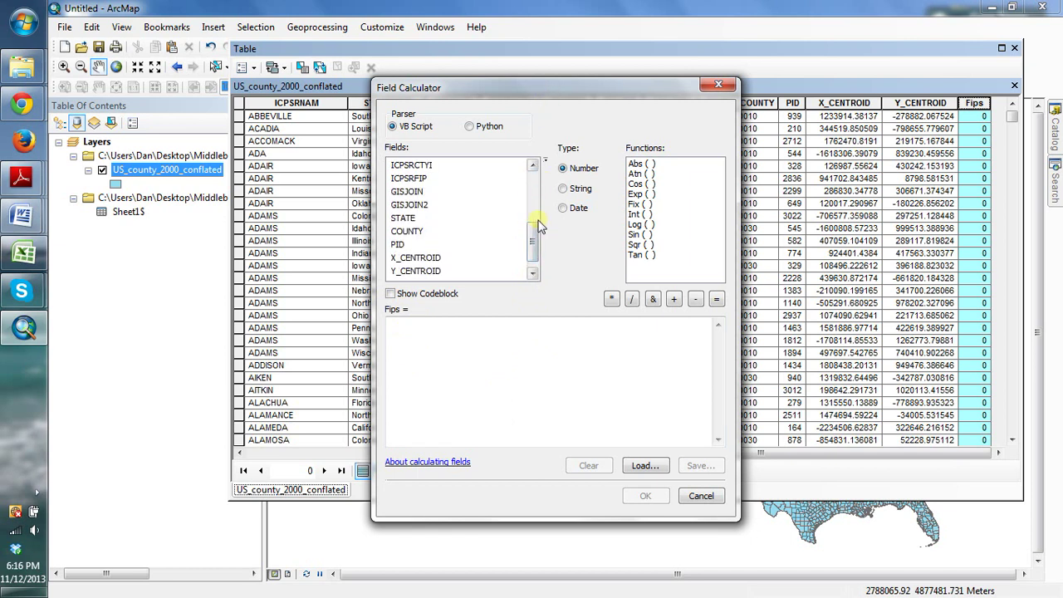
drag(533, 245, 531, 196)
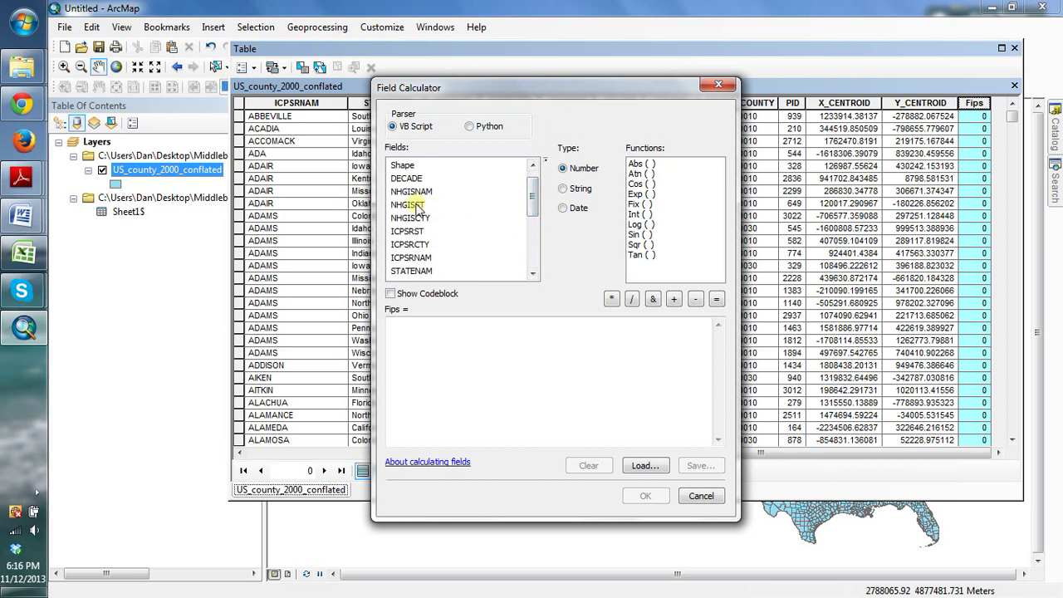
double_click(418, 207)
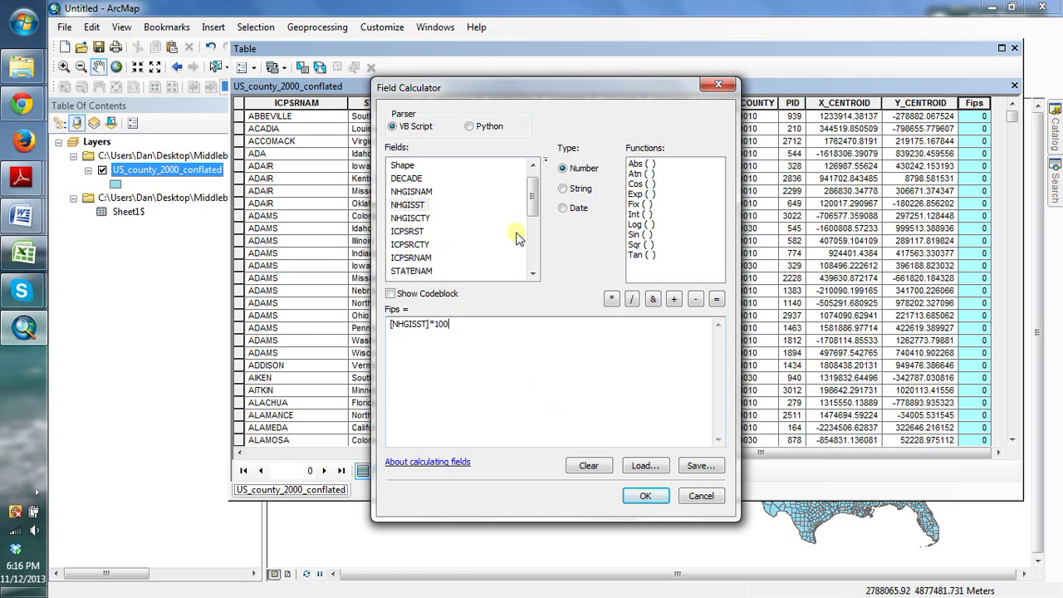
double_click(410, 217)
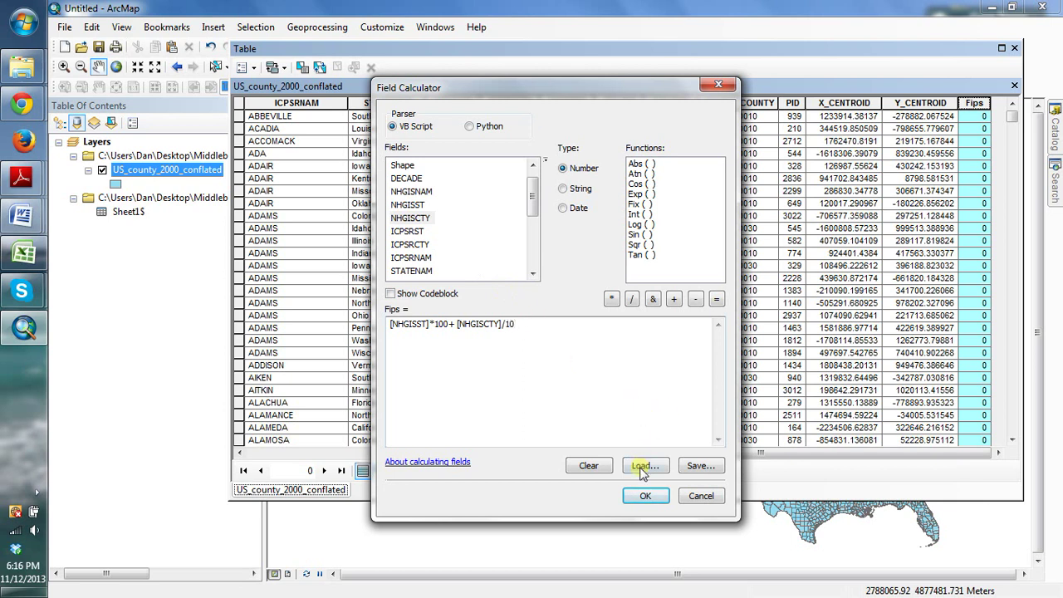
click(645, 497)
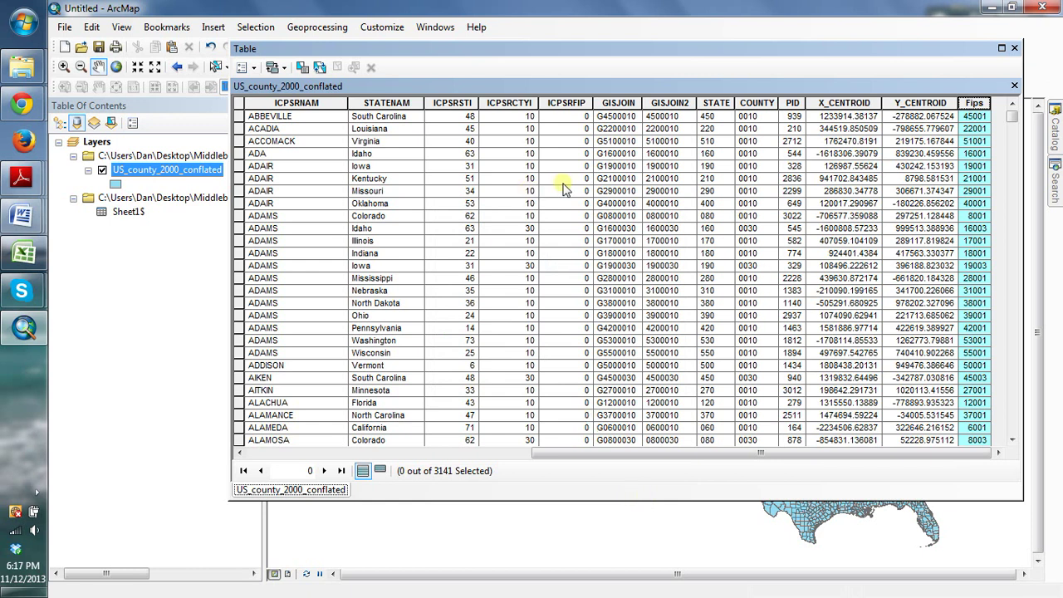
Compare the GISJOIN, GISJOIN2 and Fips codes, then close the attribute table
click(669, 103)
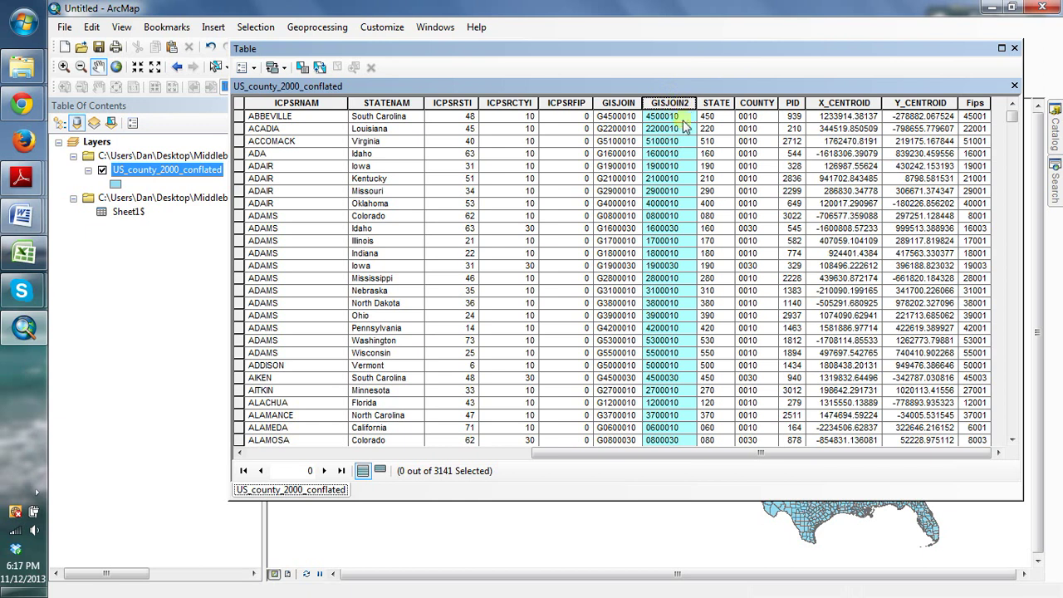
click(614, 103)
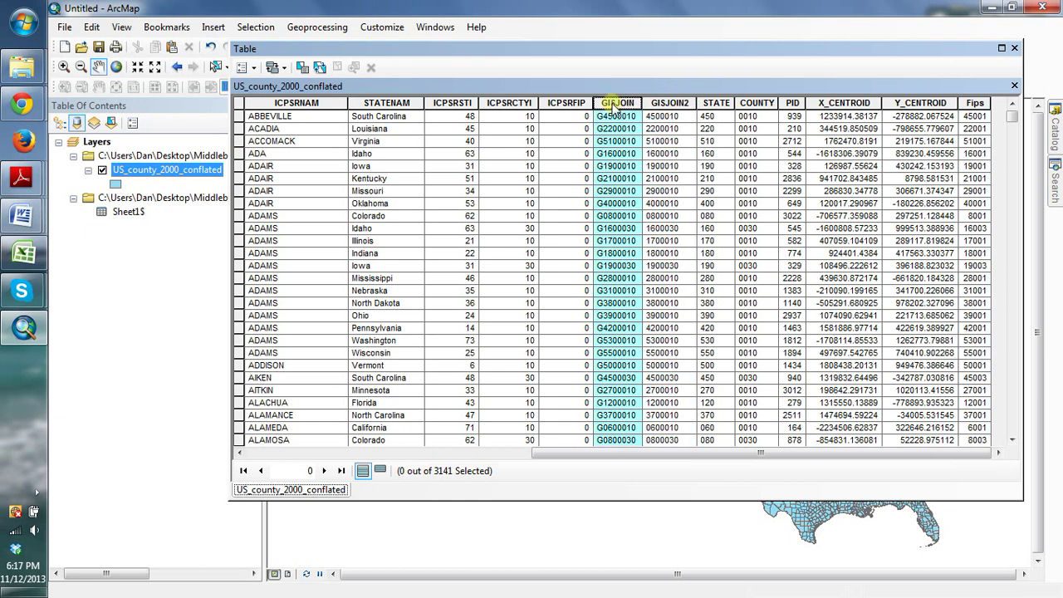
click(654, 103)
click(652, 103)
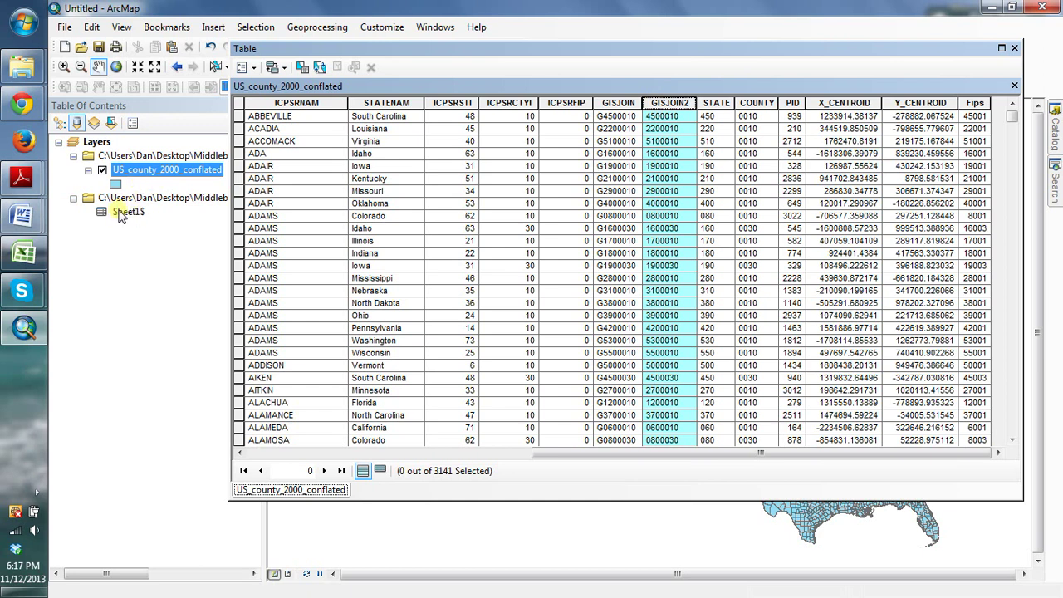
click(975, 103)
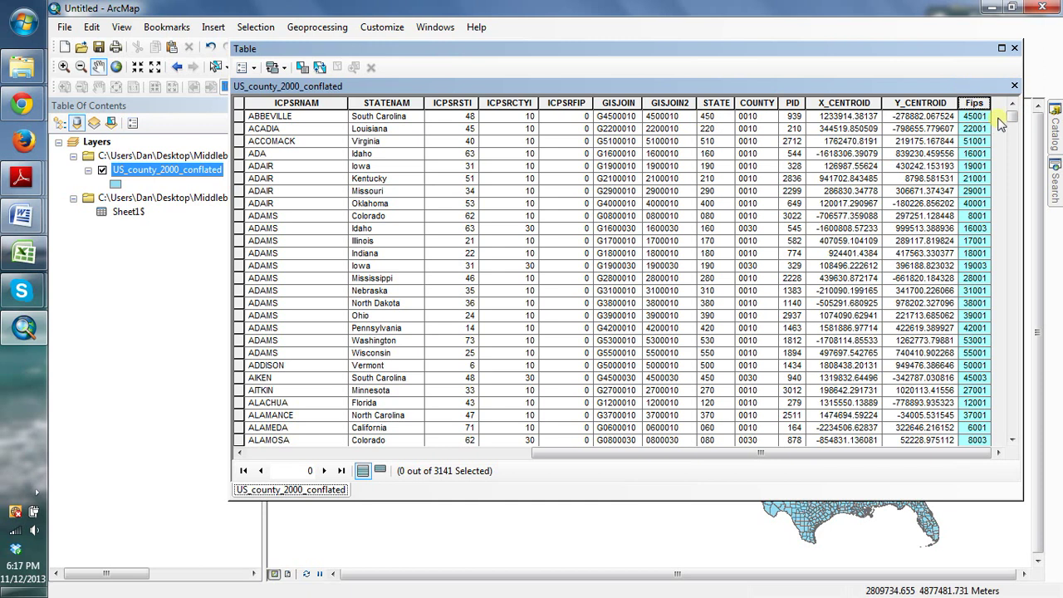
click(1014, 48)
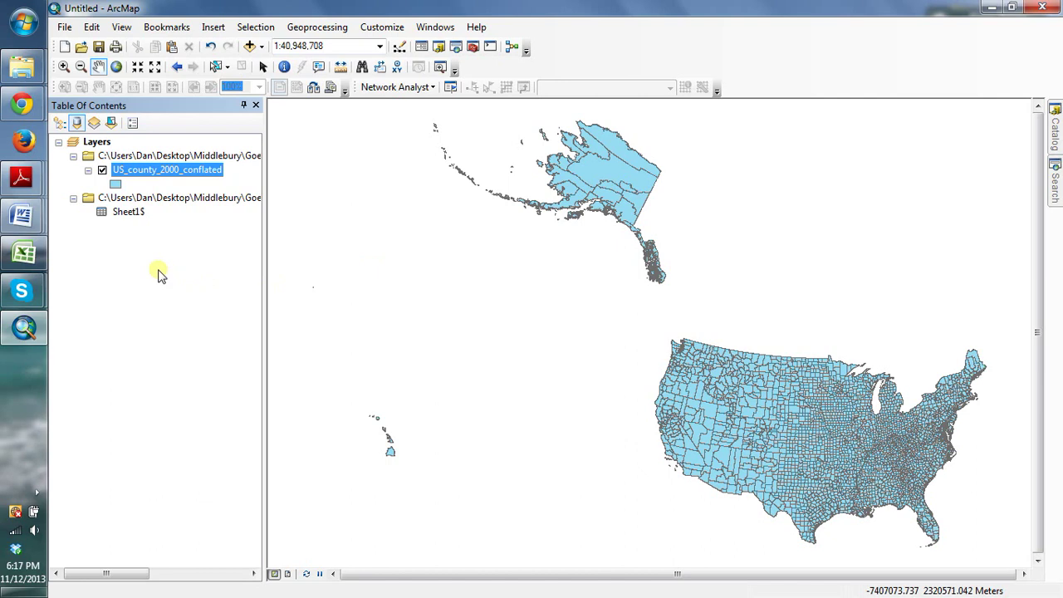
Join the Sheet1$ table to the county layer on Fips, keeping only matching records
right_click(157, 174)
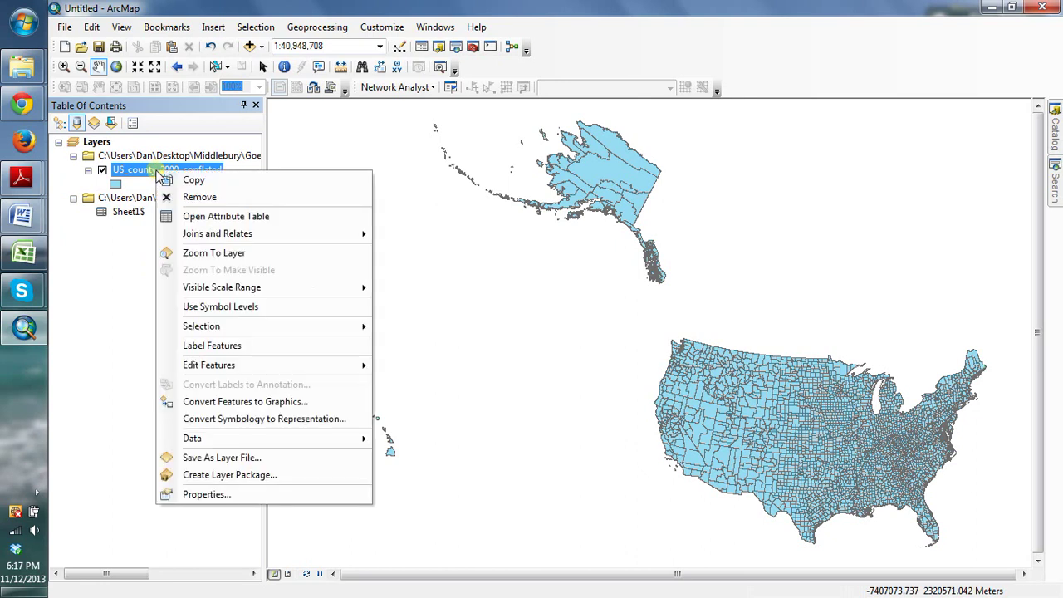
mouse_move(217, 233)
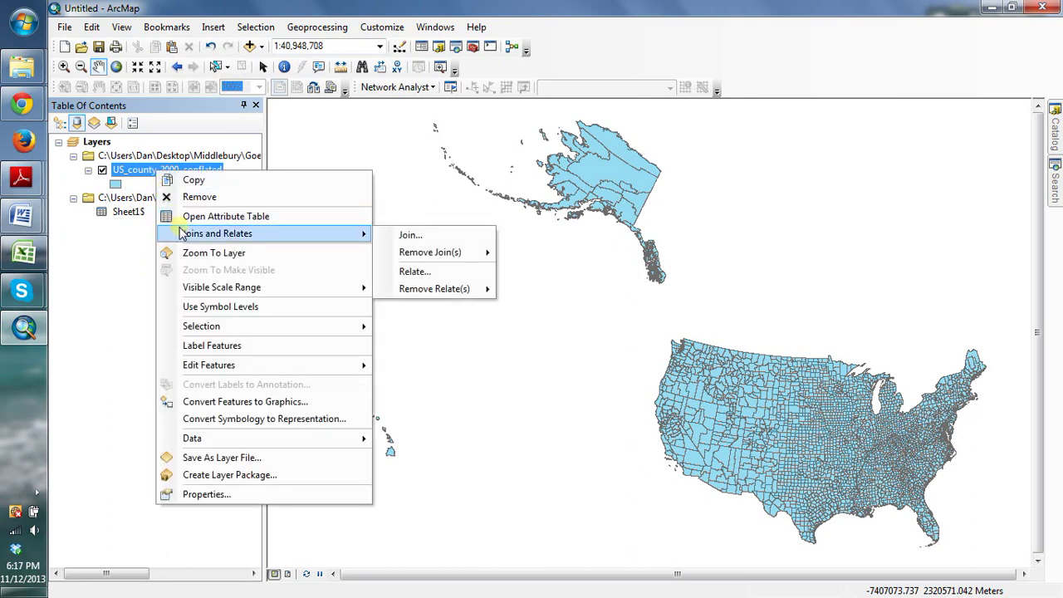
click(388, 236)
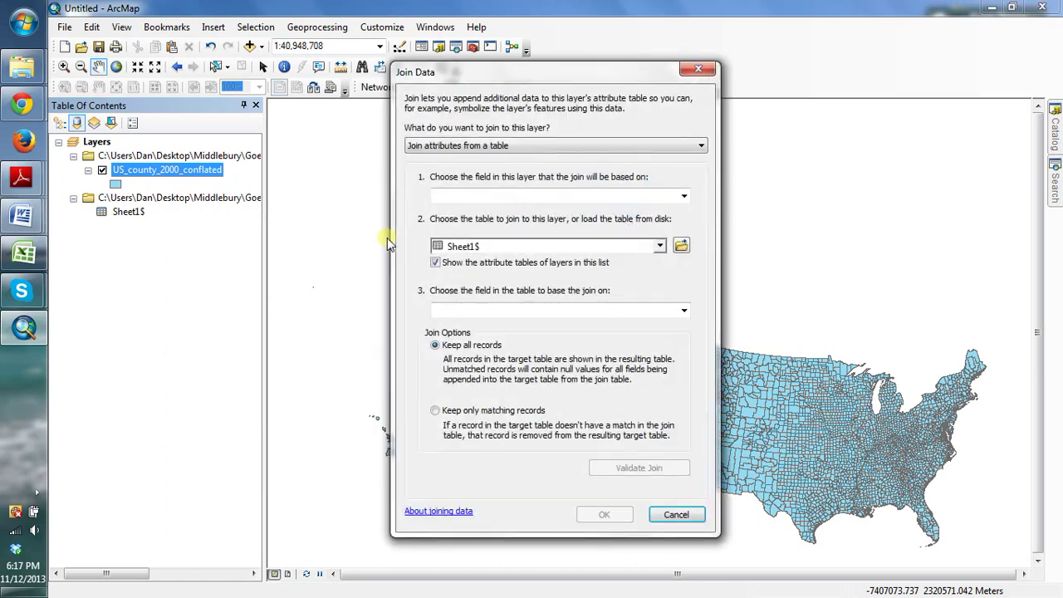
click(551, 150)
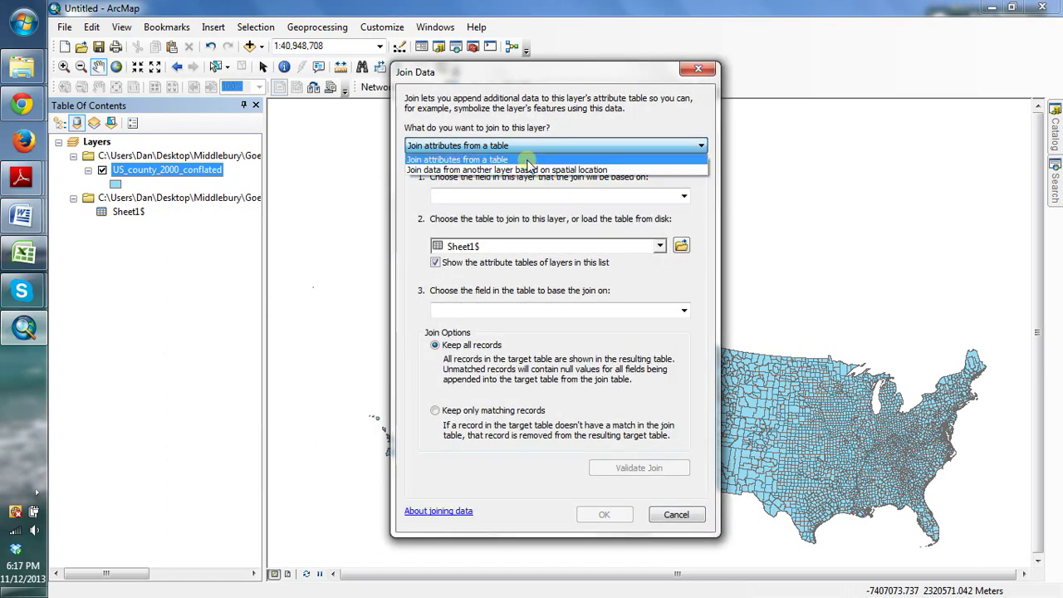
click(533, 159)
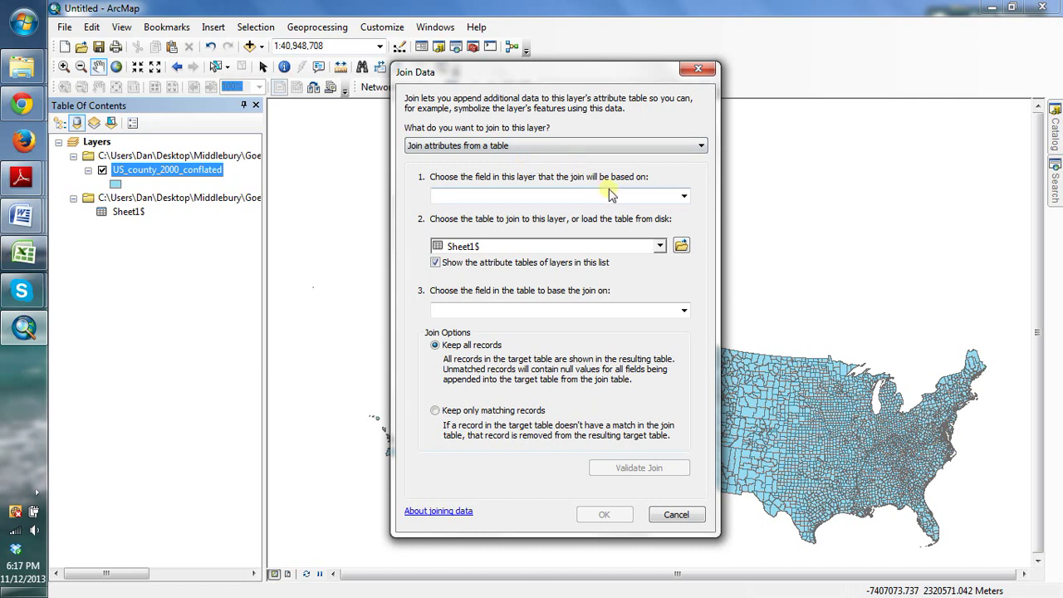
click(613, 197)
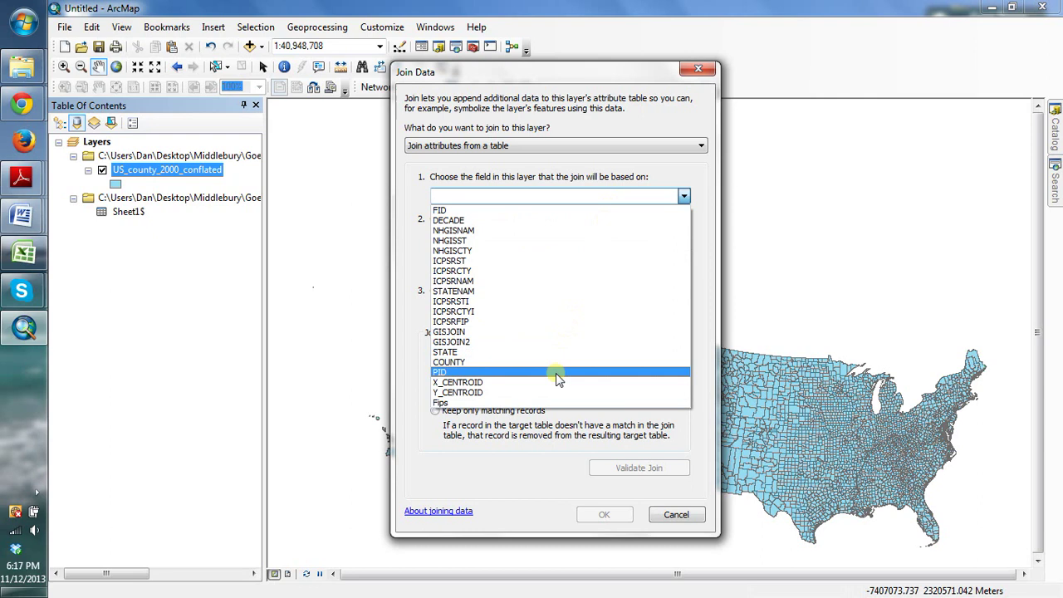
click(551, 403)
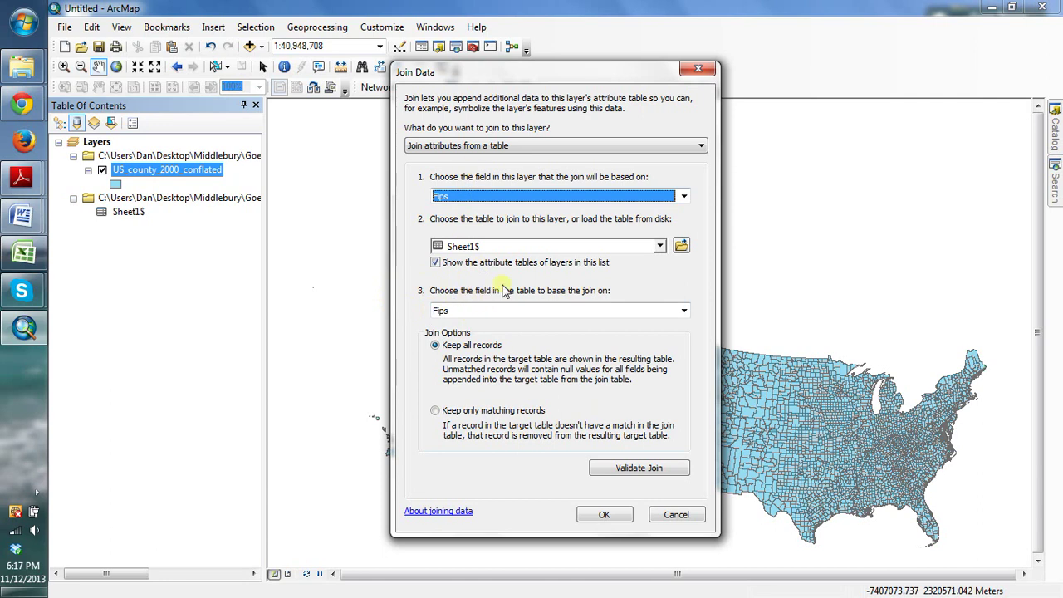
click(573, 248)
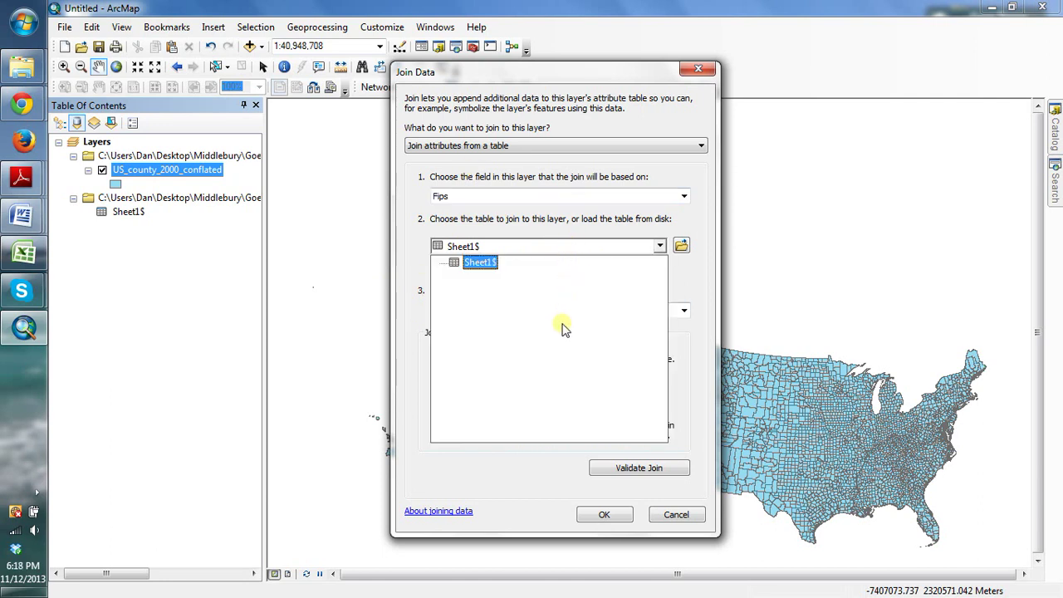
click(480, 263)
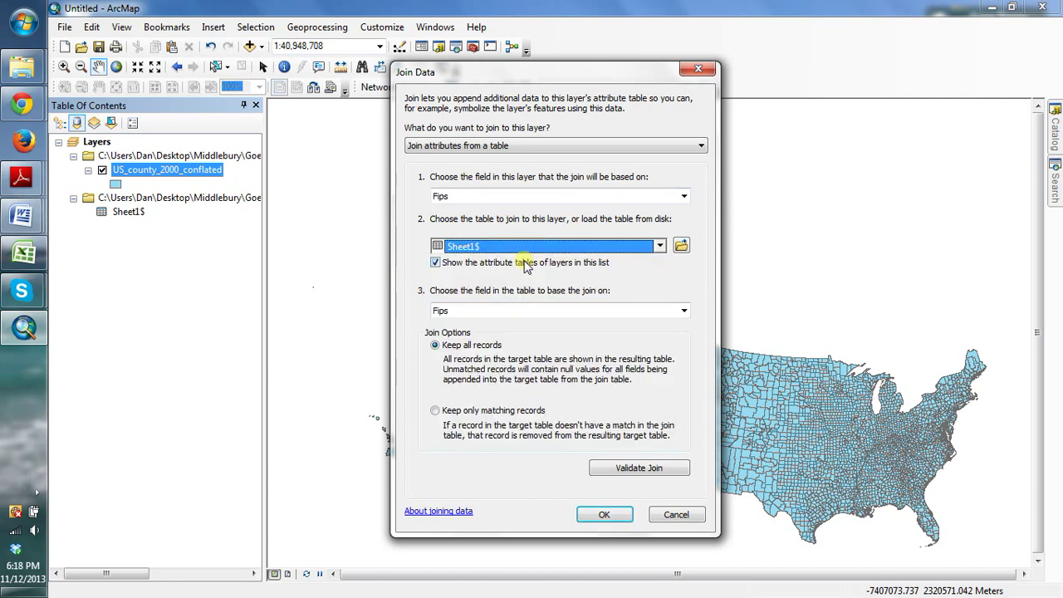
click(462, 412)
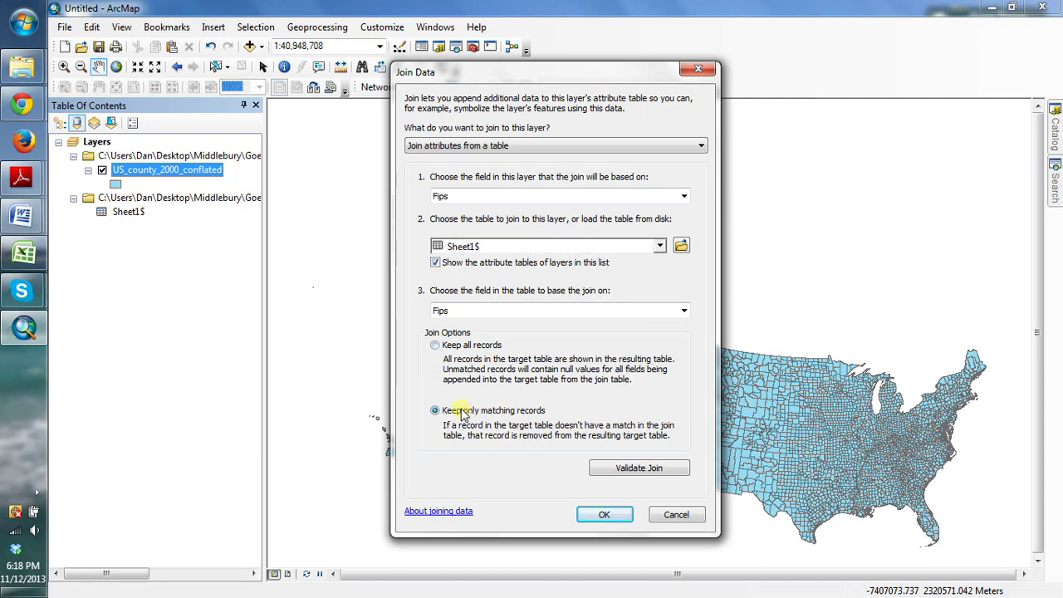
click(602, 516)
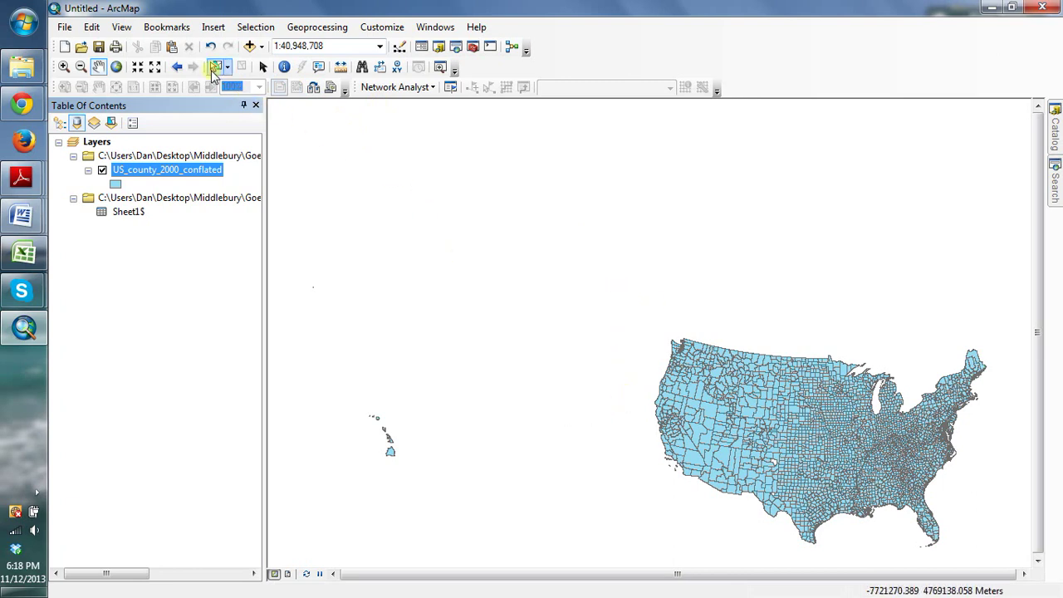
Start a Select By Attributes query on STATE, then clear that expression
click(255, 26)
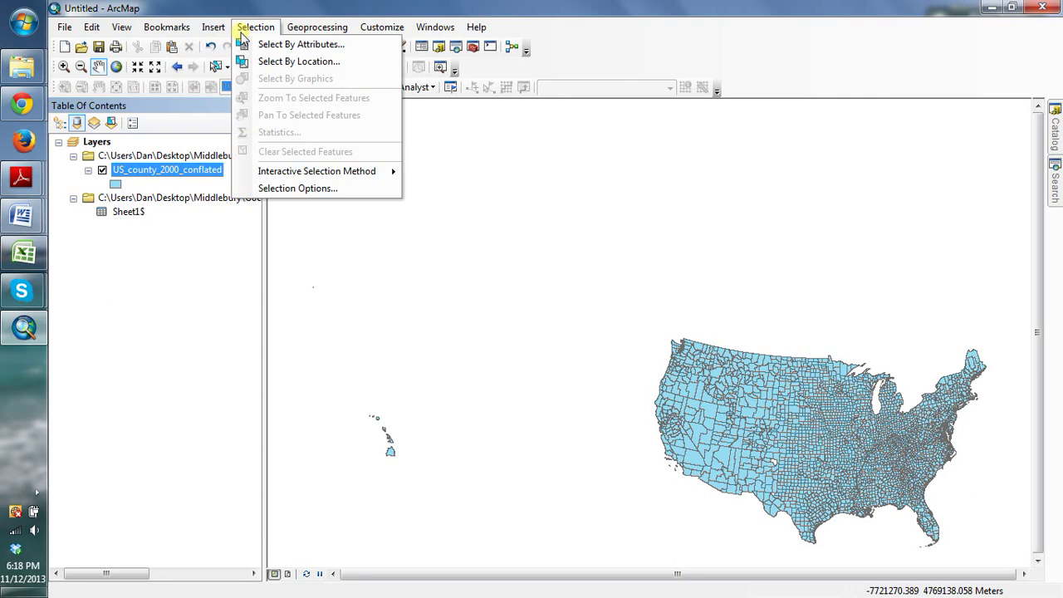
click(255, 46)
drag(212, 26, 495, 60)
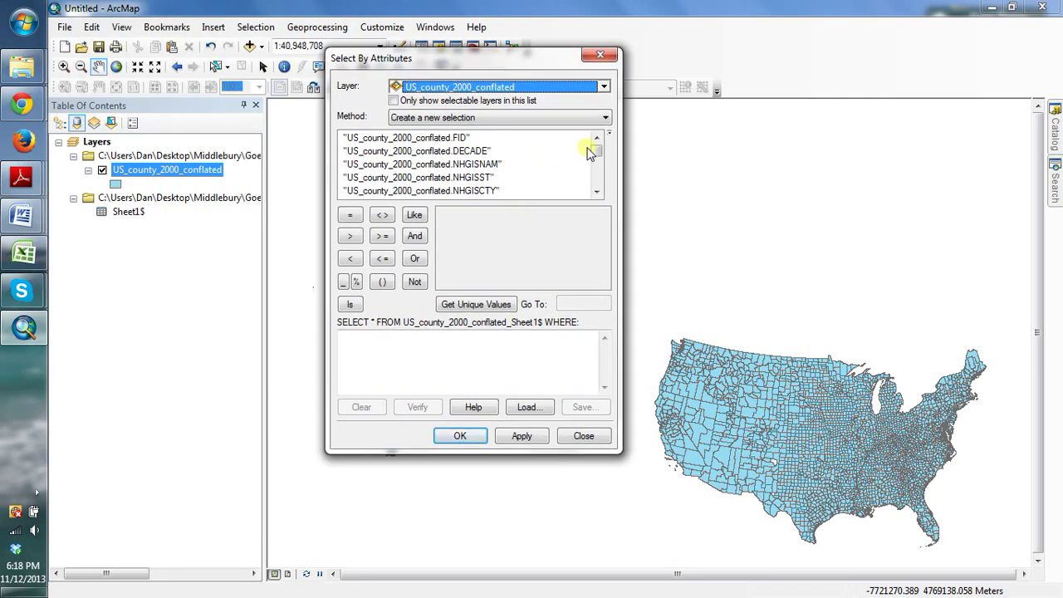
scroll(597, 156, down, 2)
scroll(597, 153, down, 2)
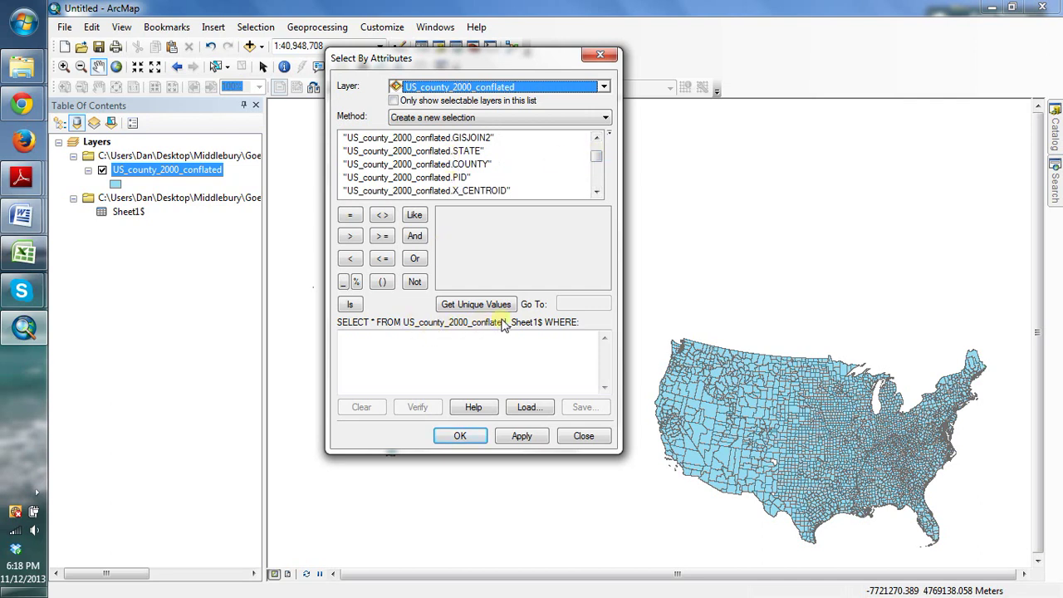
double_click(433, 151)
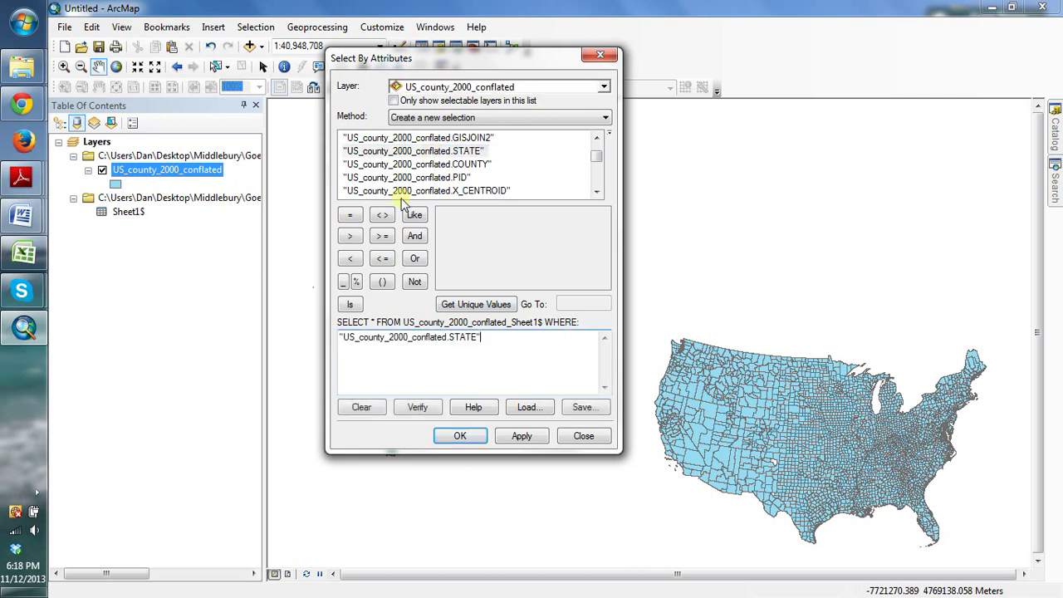
click(349, 215)
click(490, 307)
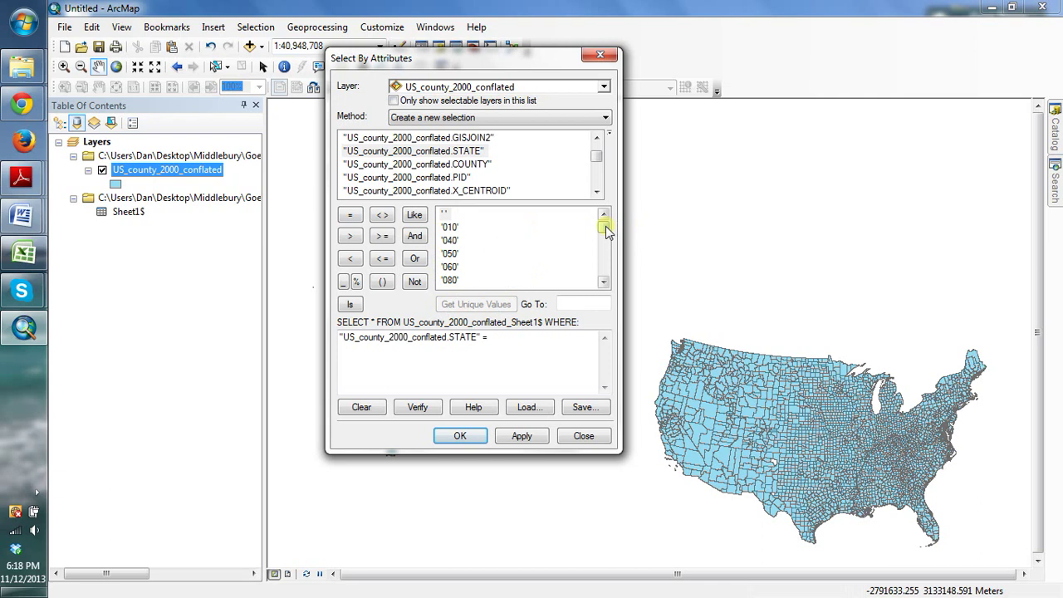
drag(606, 232, 602, 278)
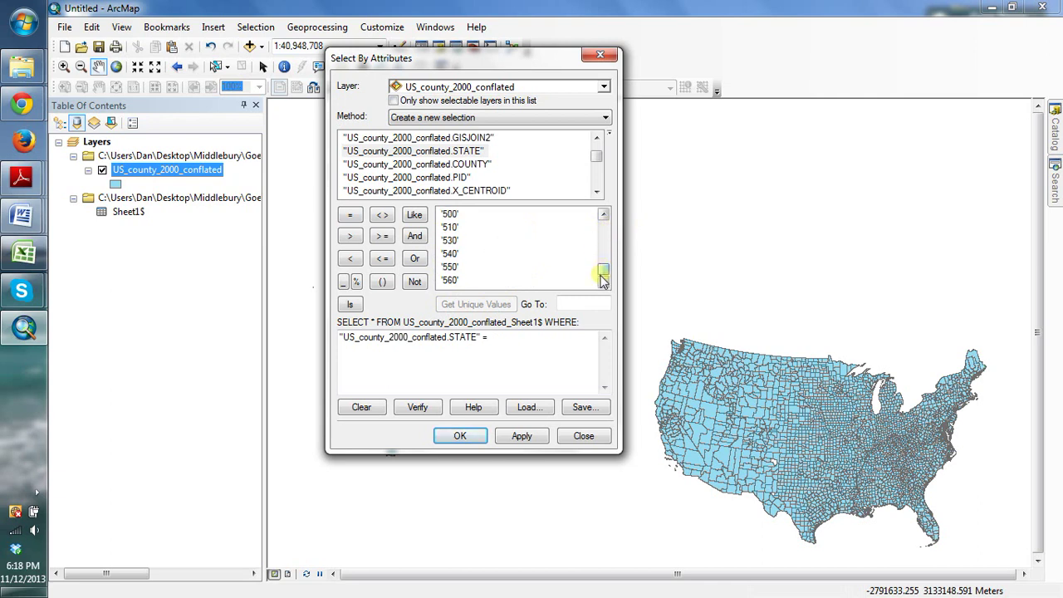
drag(496, 341, 322, 345)
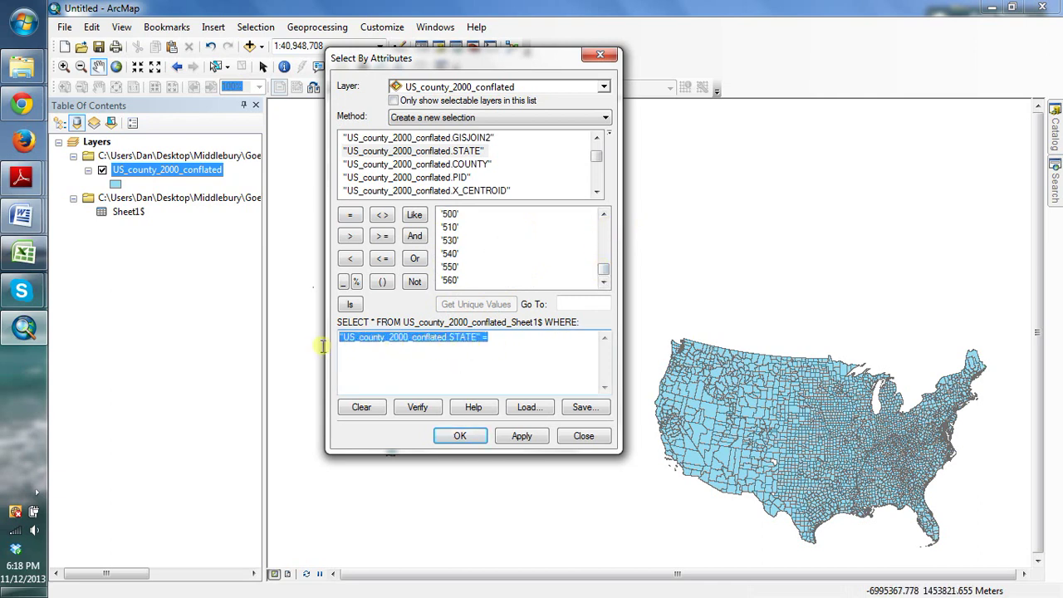
key(Delete)
Select counties where STATENAM = 'Hawaii' and open the county layer's attribute table
drag(597, 157, 594, 152)
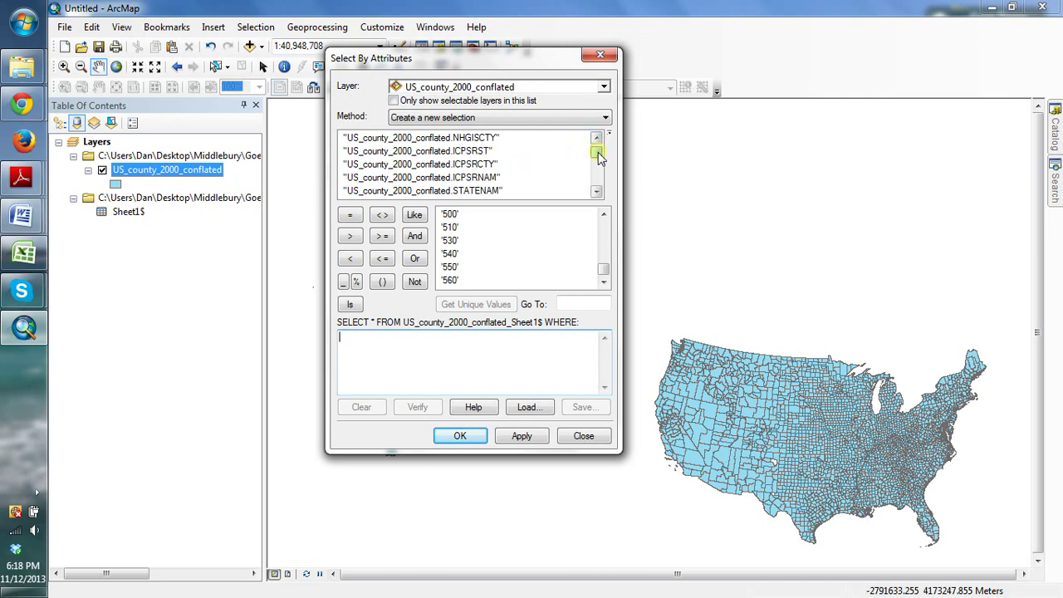
drag(598, 153, 598, 156)
double_click(481, 165)
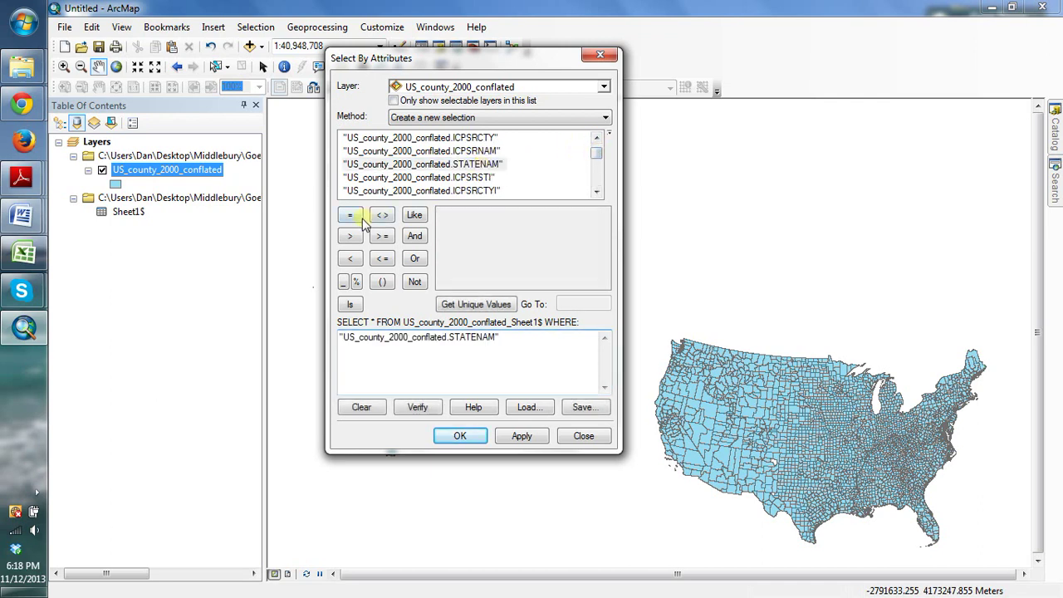
click(482, 305)
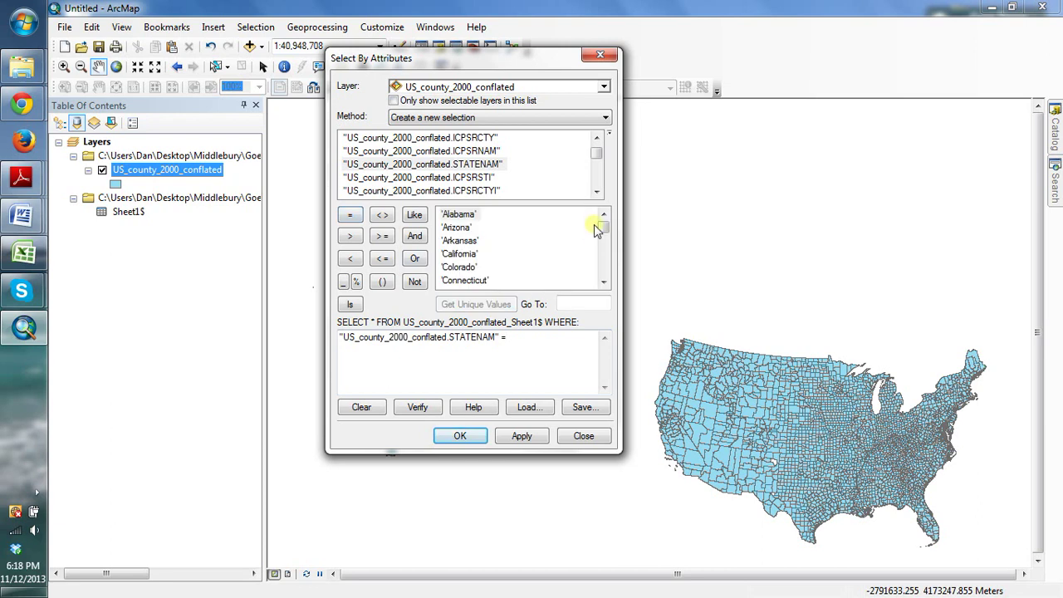
drag(600, 221, 603, 238)
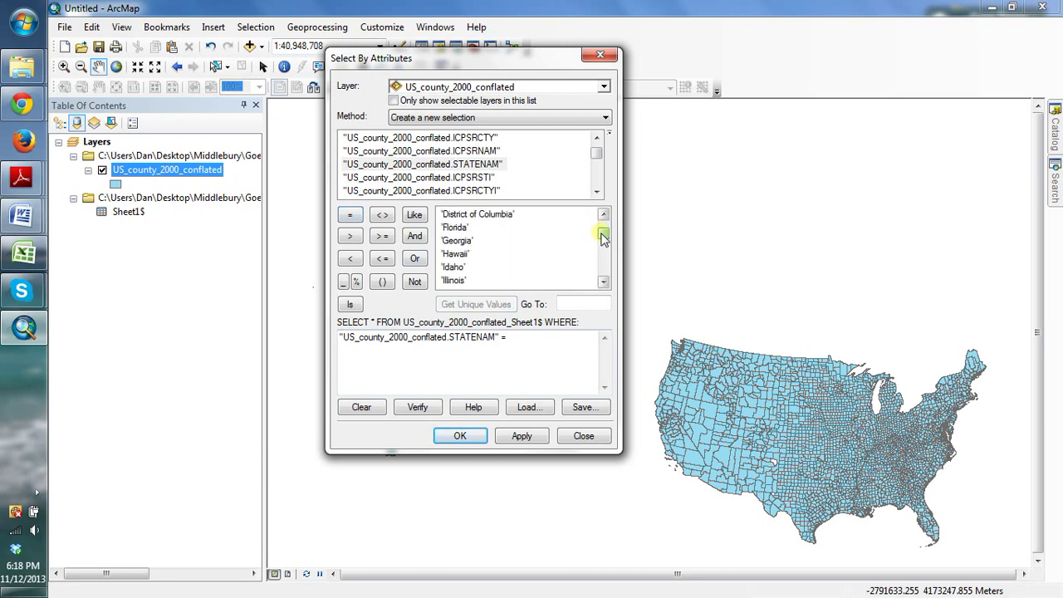
double_click(459, 255)
click(513, 437)
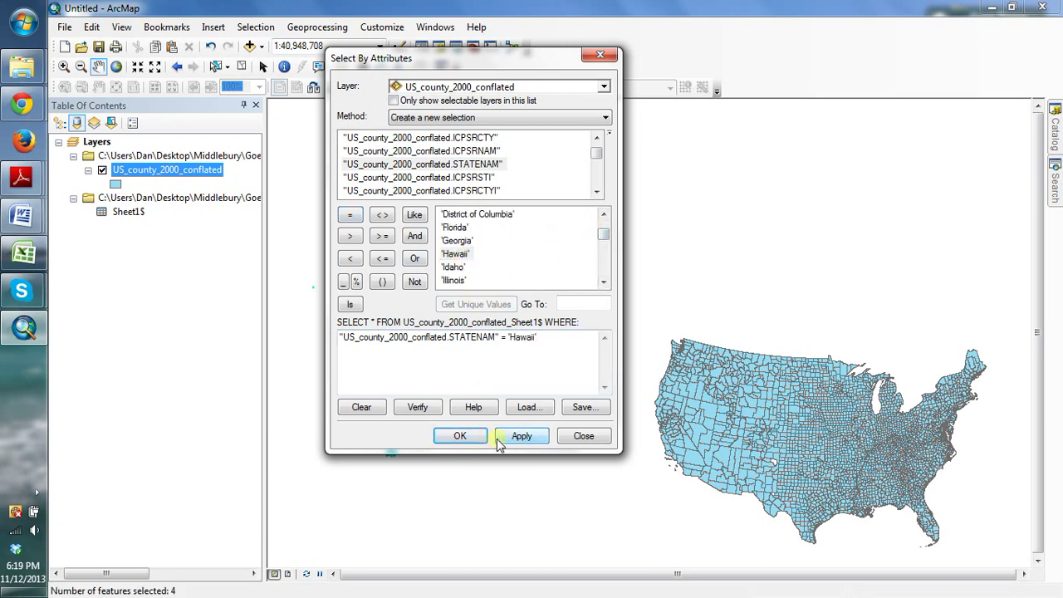
click(468, 435)
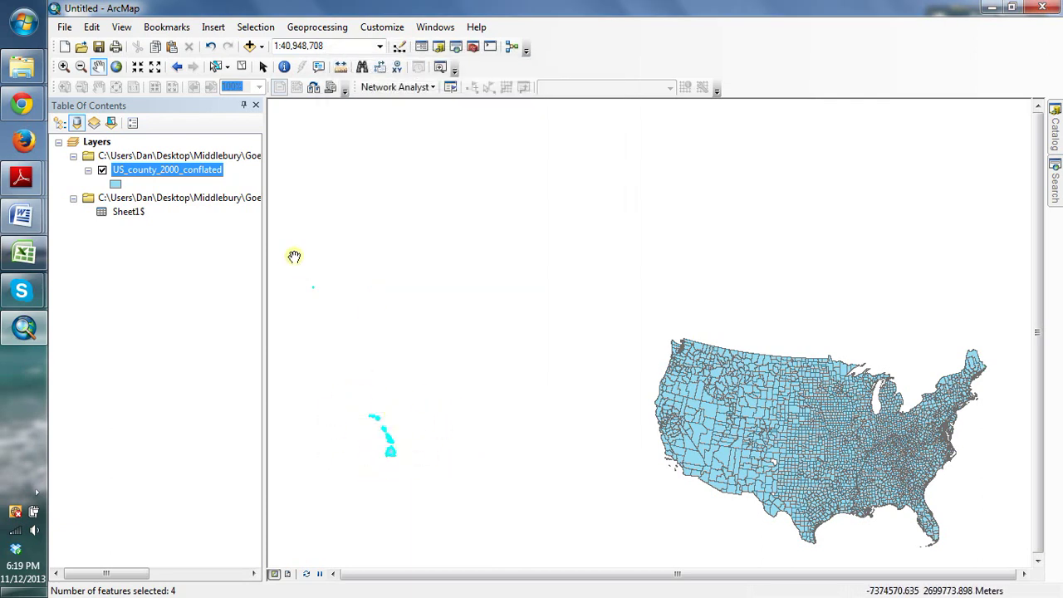
right_click(162, 176)
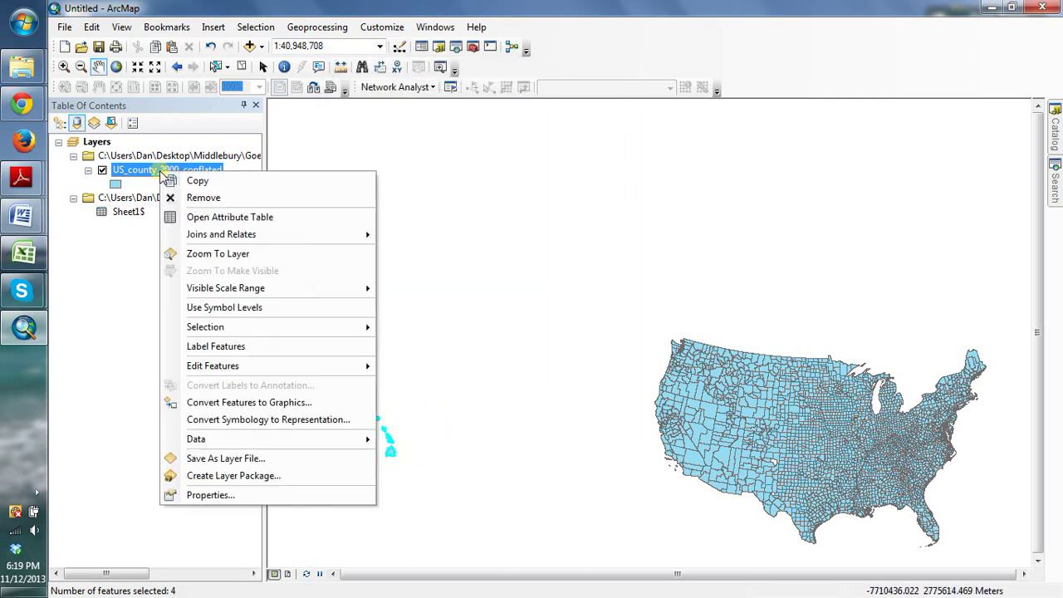
click(221, 220)
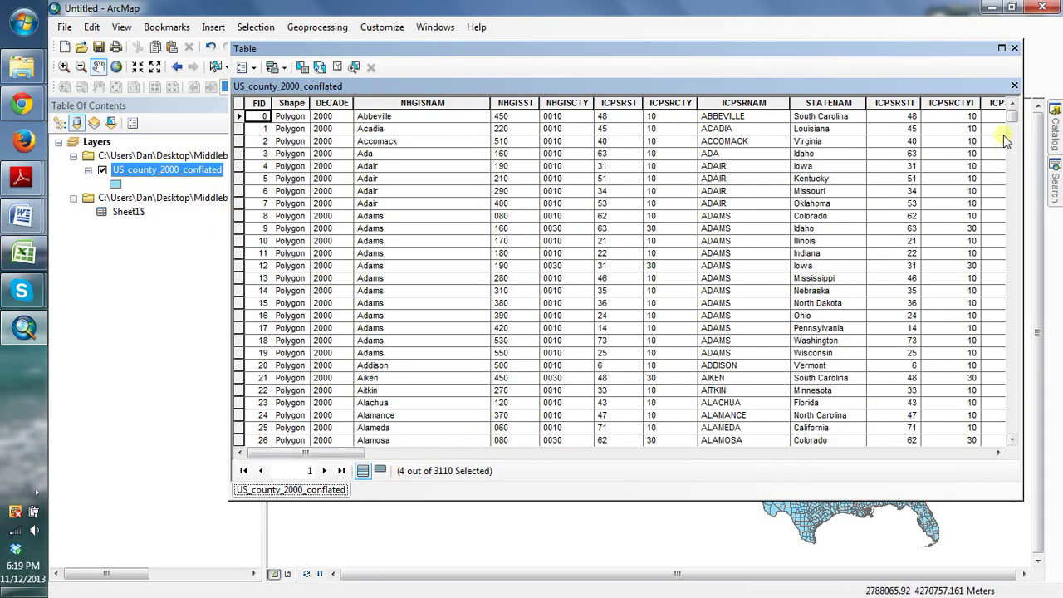
Switch the selection to the 3106 non-Hawaii counties and close the attribute table
drag(1012, 117, 1012, 242)
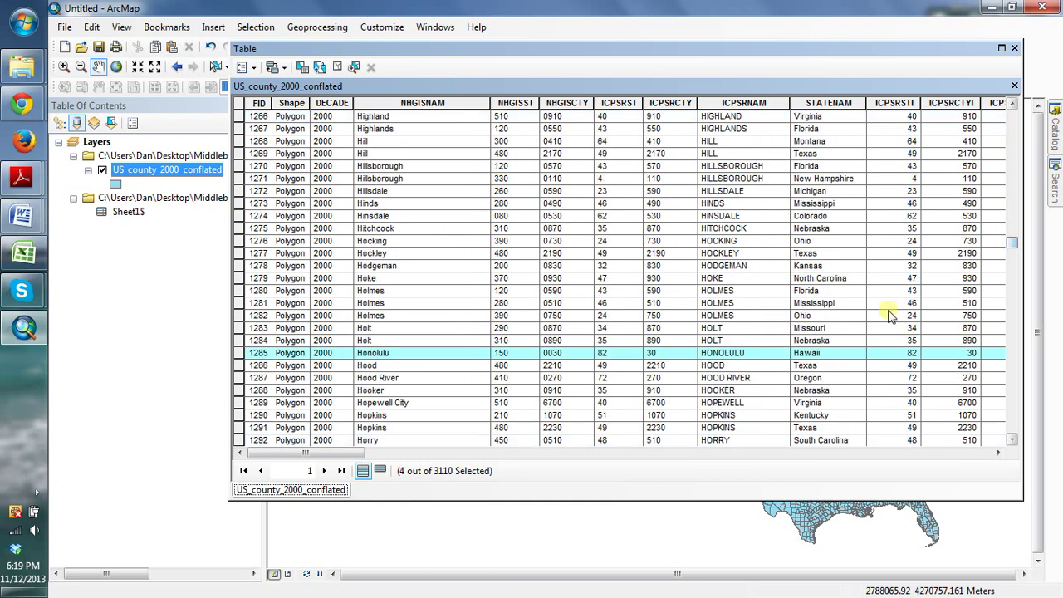
click(381, 470)
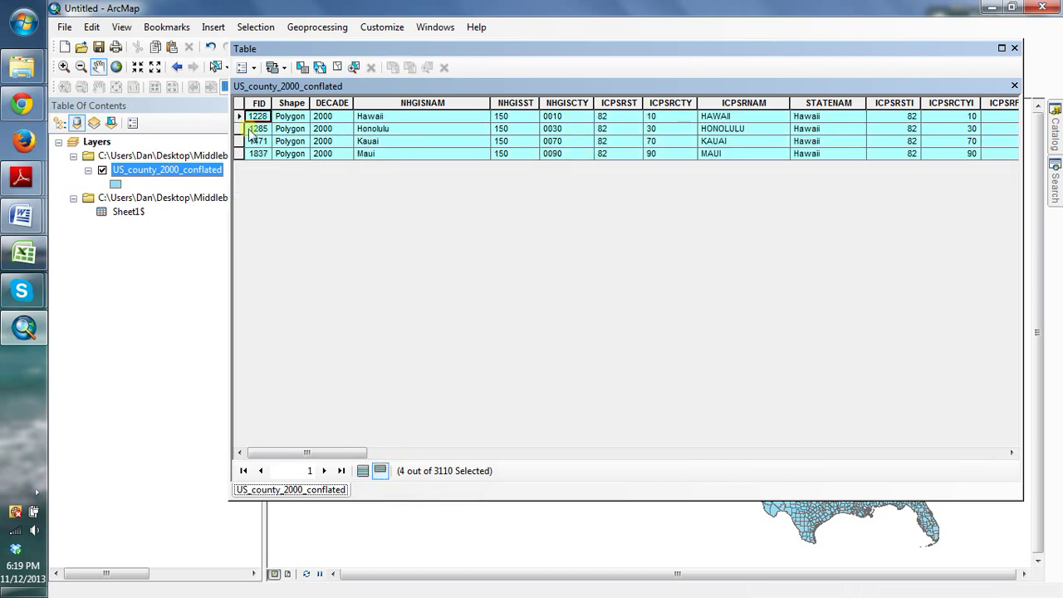
click(363, 471)
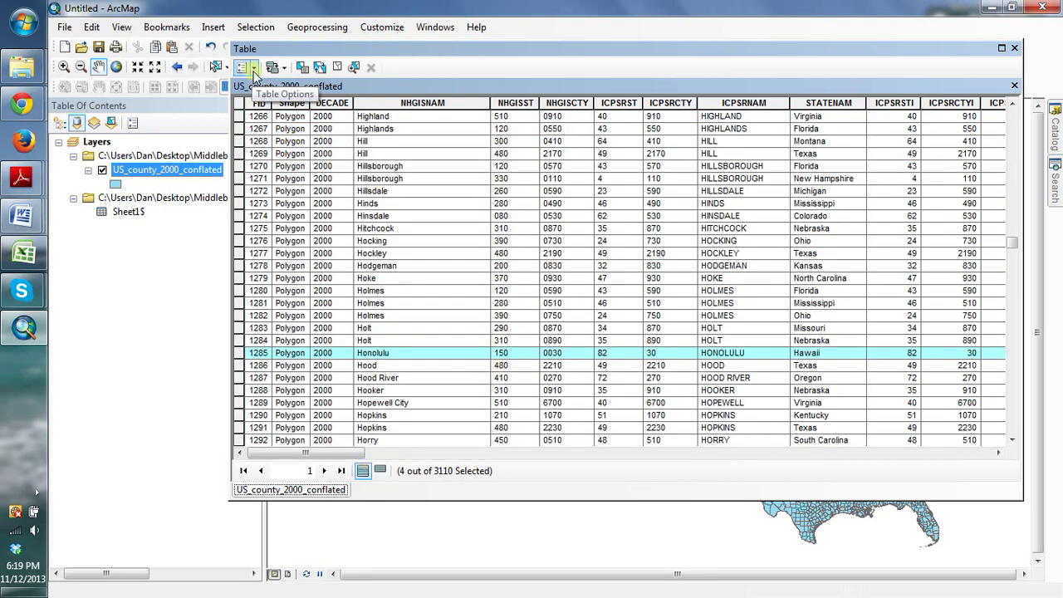
click(254, 71)
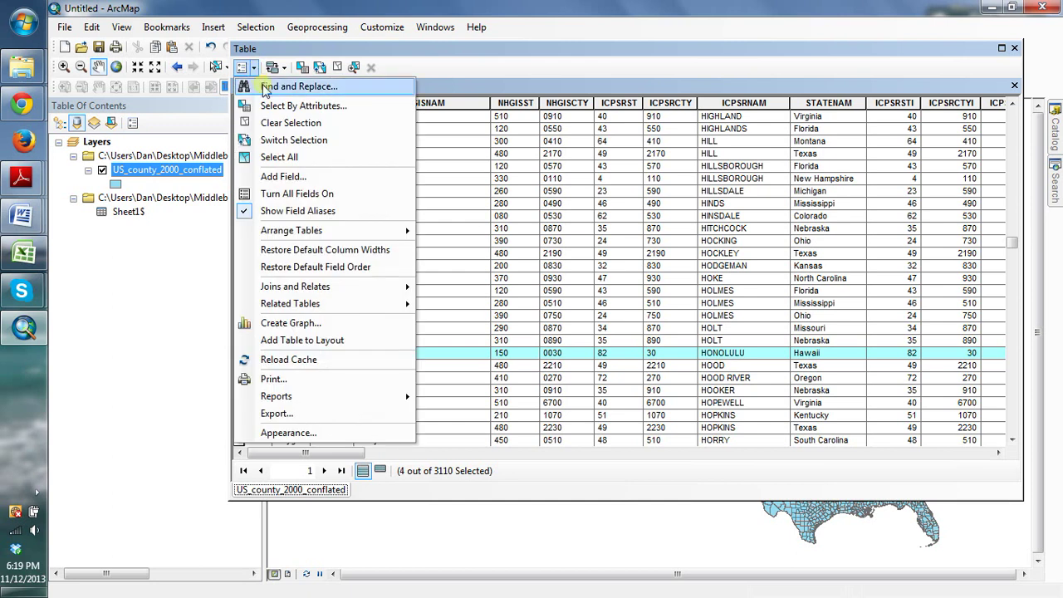
click(286, 141)
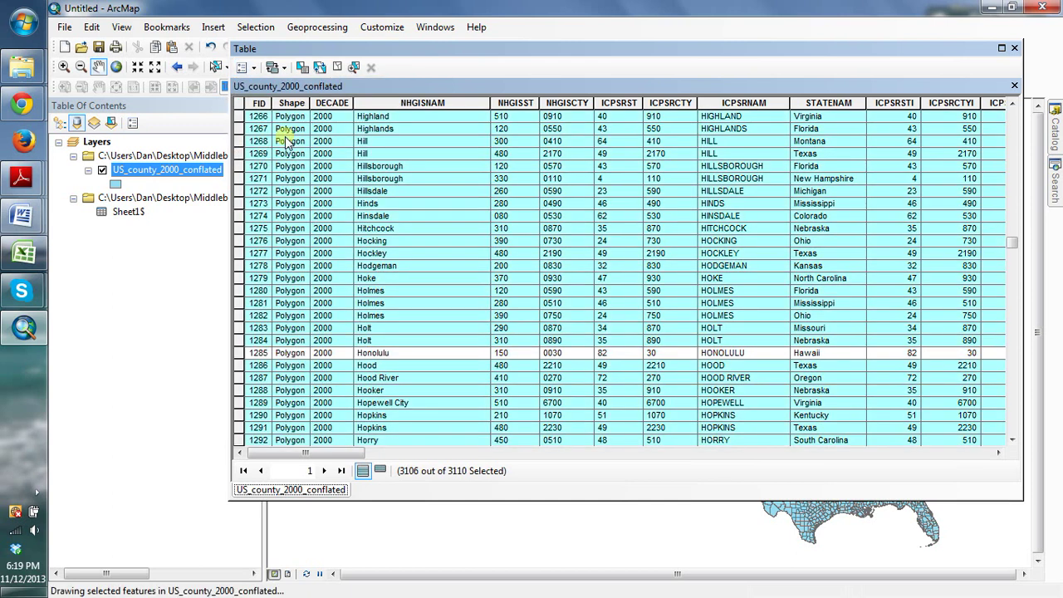
click(1013, 47)
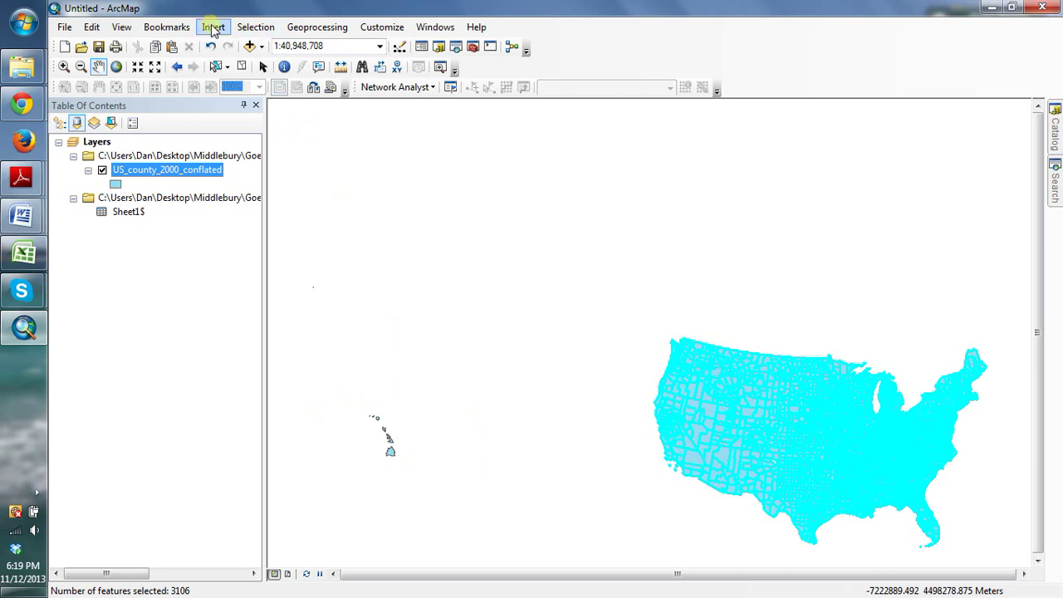
click(255, 27)
click(295, 153)
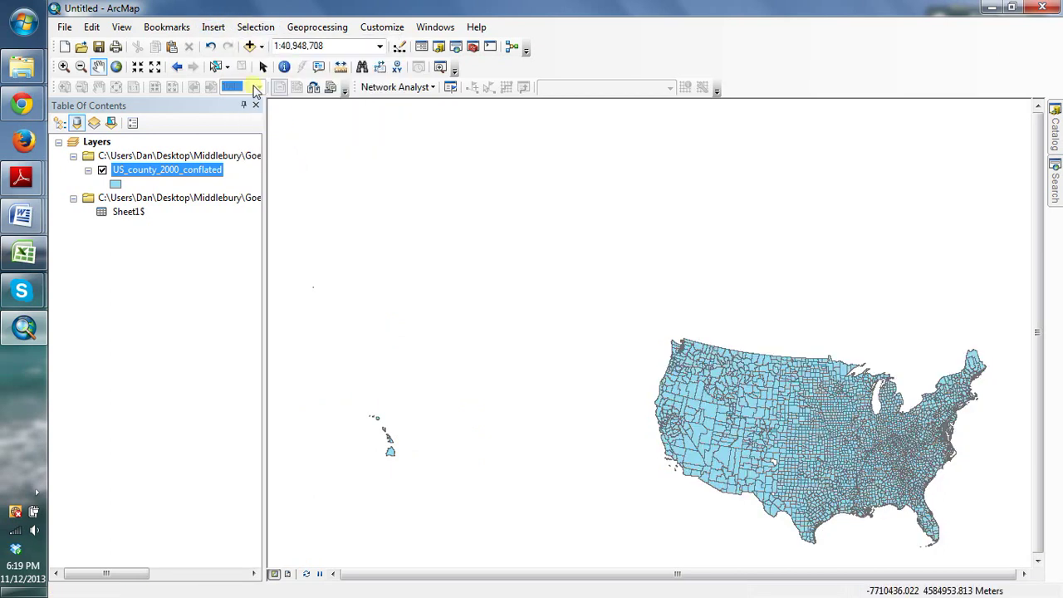
click(214, 64)
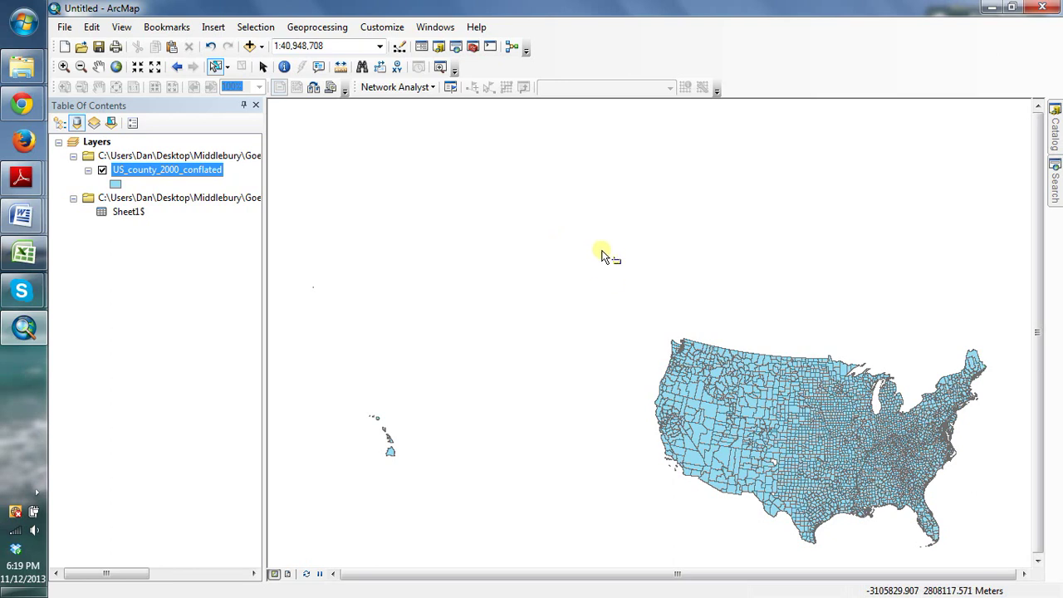
drag(601, 257, 1028, 589)
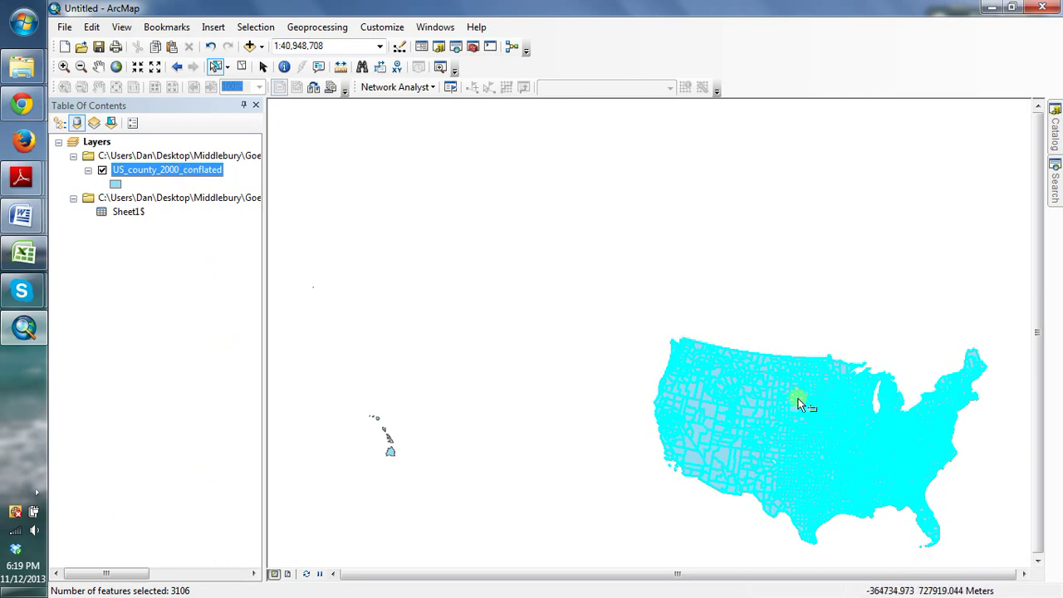
Export the selected counties to ExportJoin48.shp and add it to the map
right_click(162, 170)
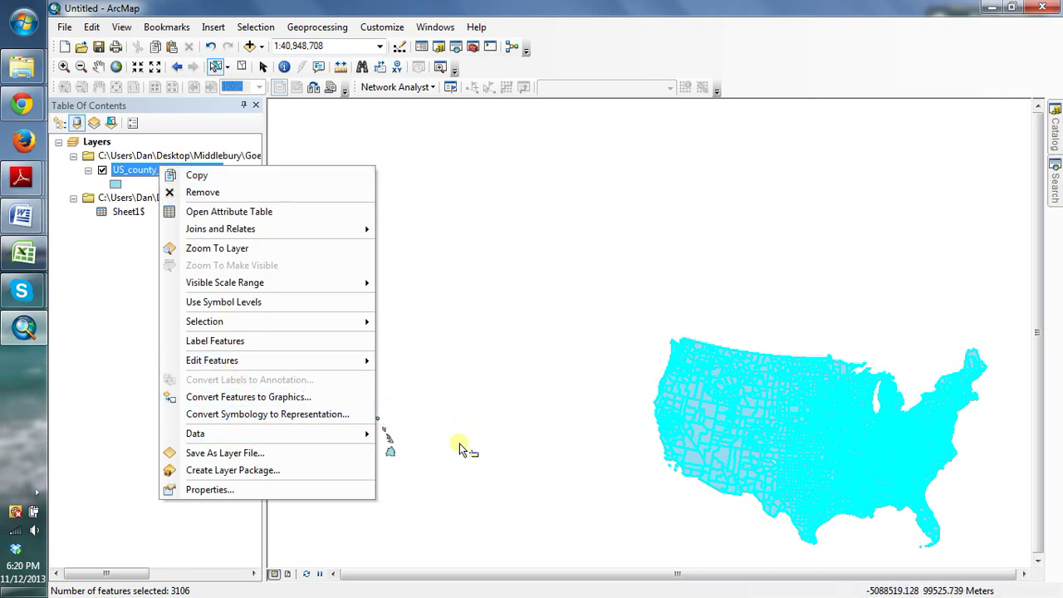
click(419, 452)
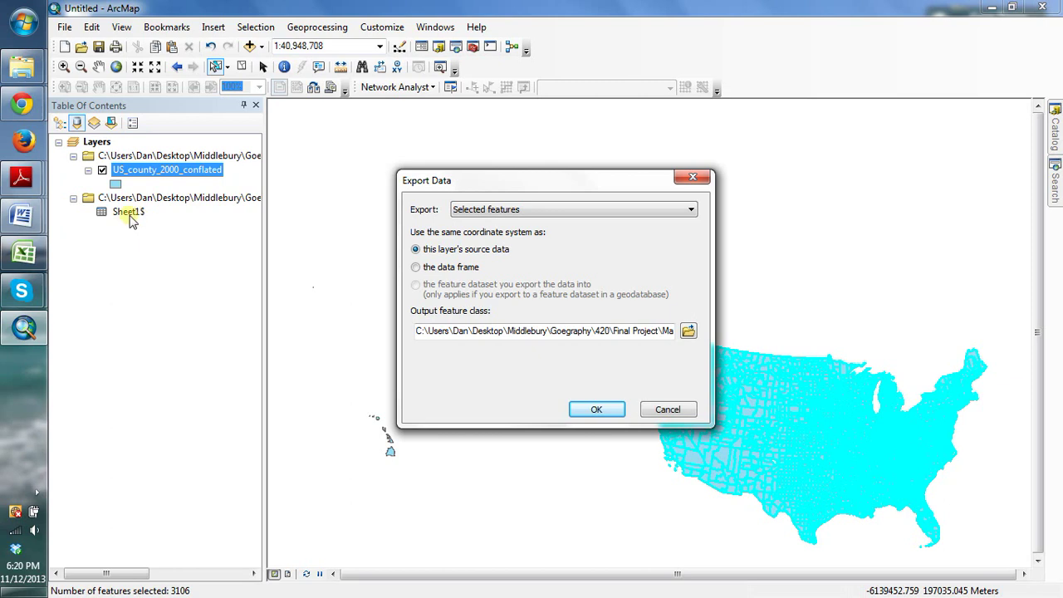
click(689, 330)
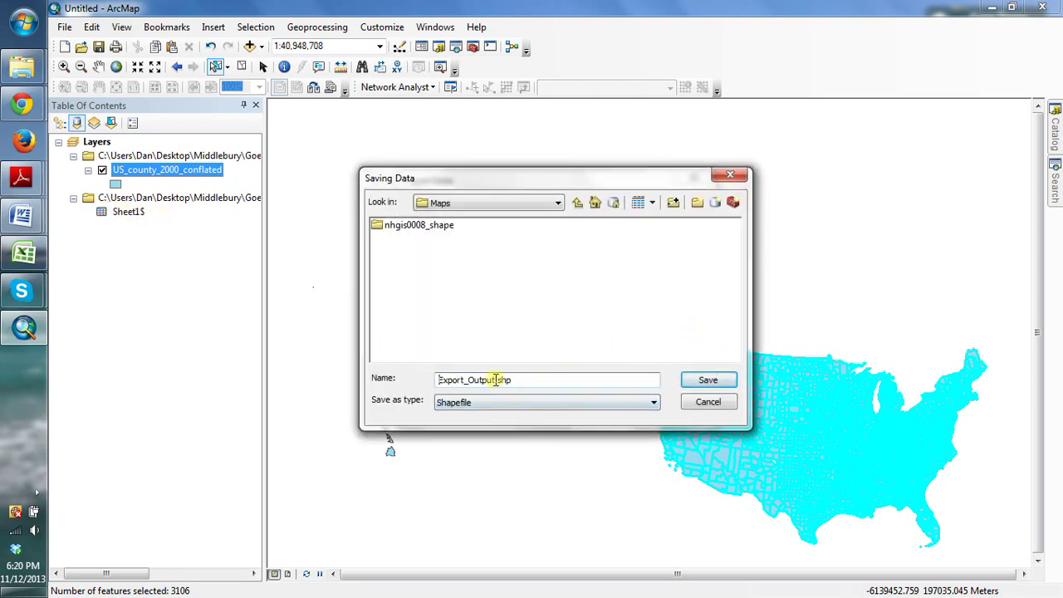
drag(495, 379, 374, 381)
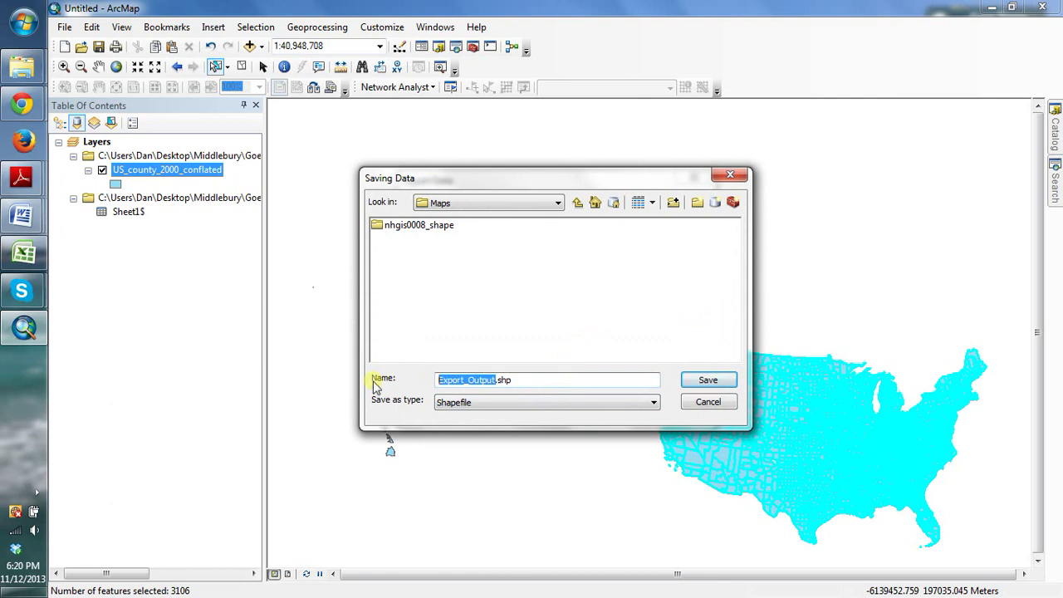
text(Ex)
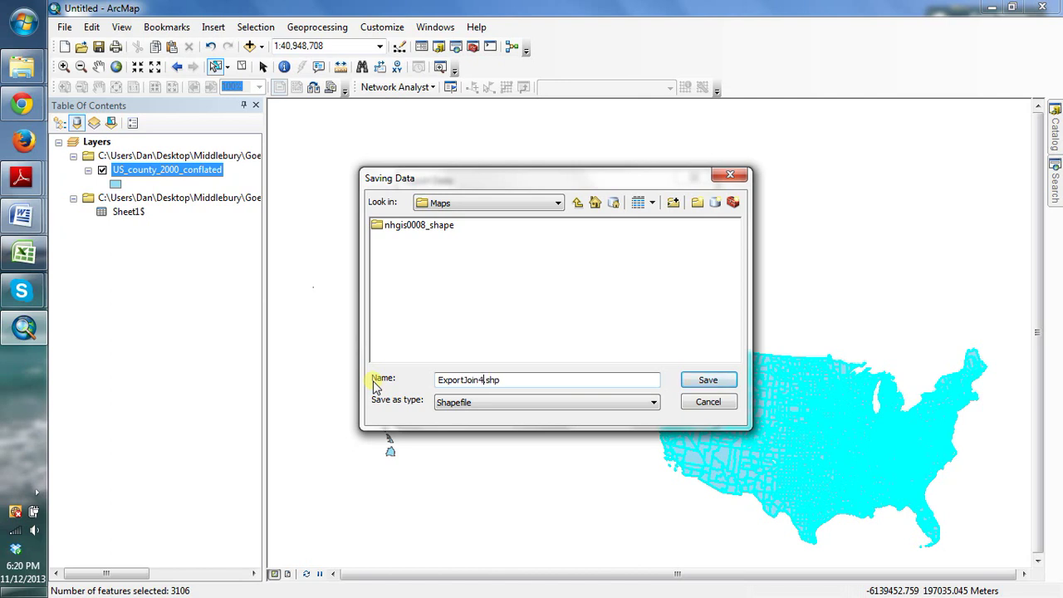
click(720, 380)
click(574, 409)
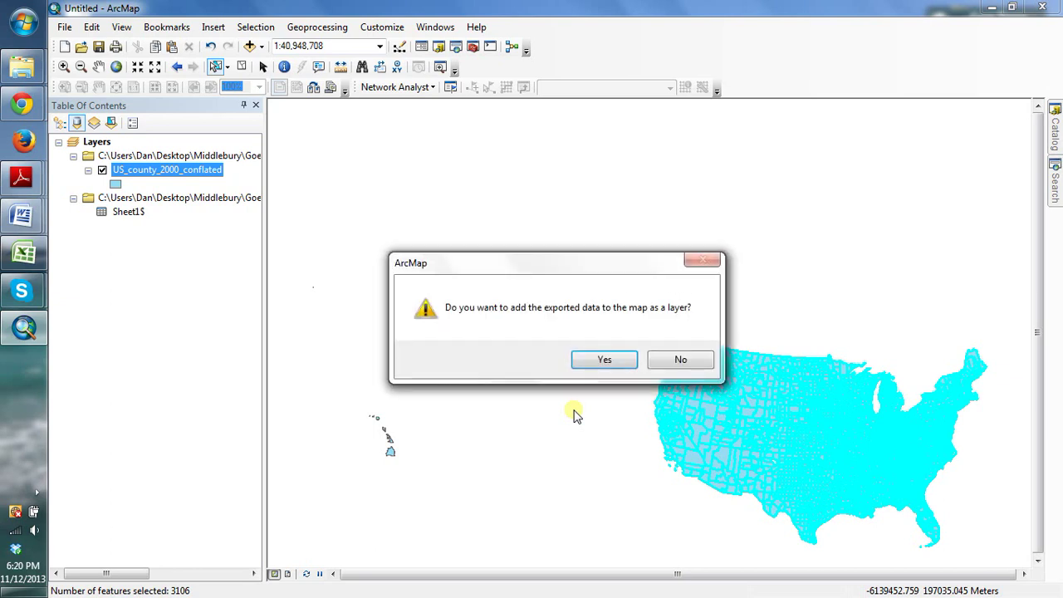
click(605, 360)
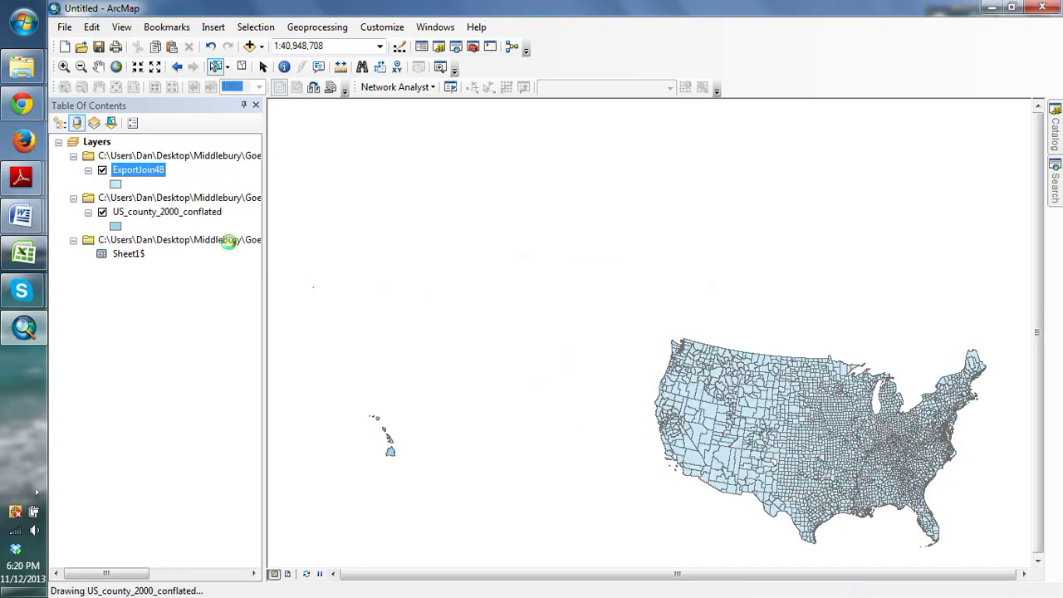
Remove the original county layer and the Sheet1$ table from the map
click(132, 213)
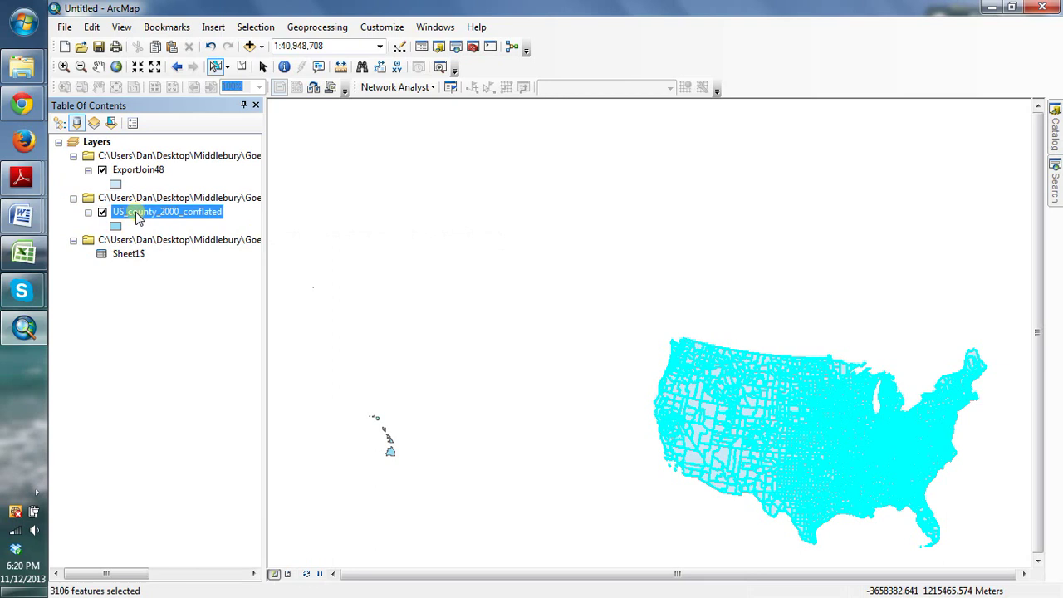
right_click(137, 215)
click(142, 237)
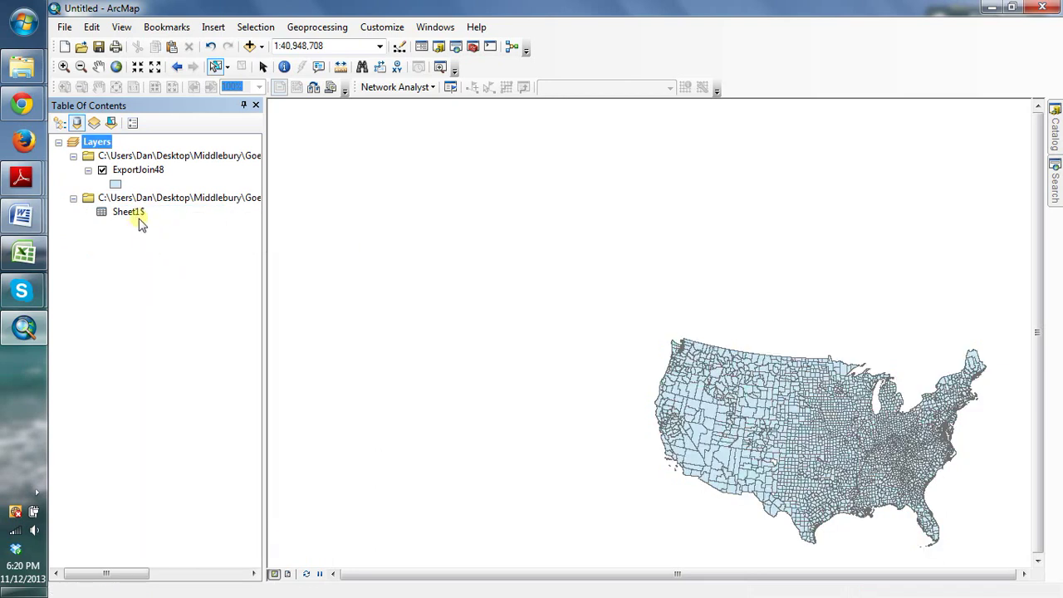
click(137, 220)
right_click(137, 220)
click(159, 260)
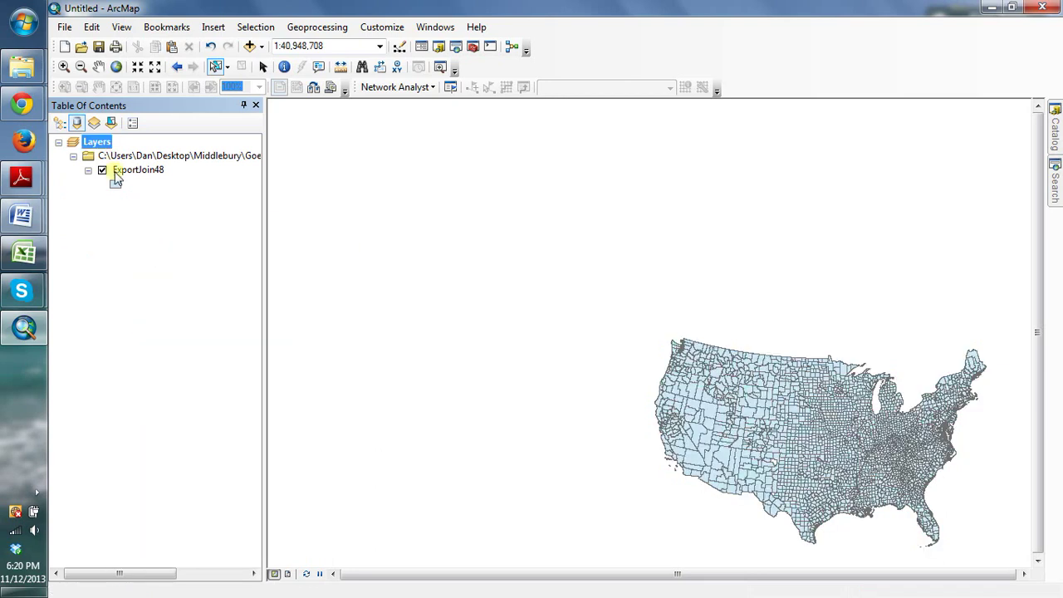
List layers by drawing order and zoom the map to the ExportJoin48 extent
click(59, 122)
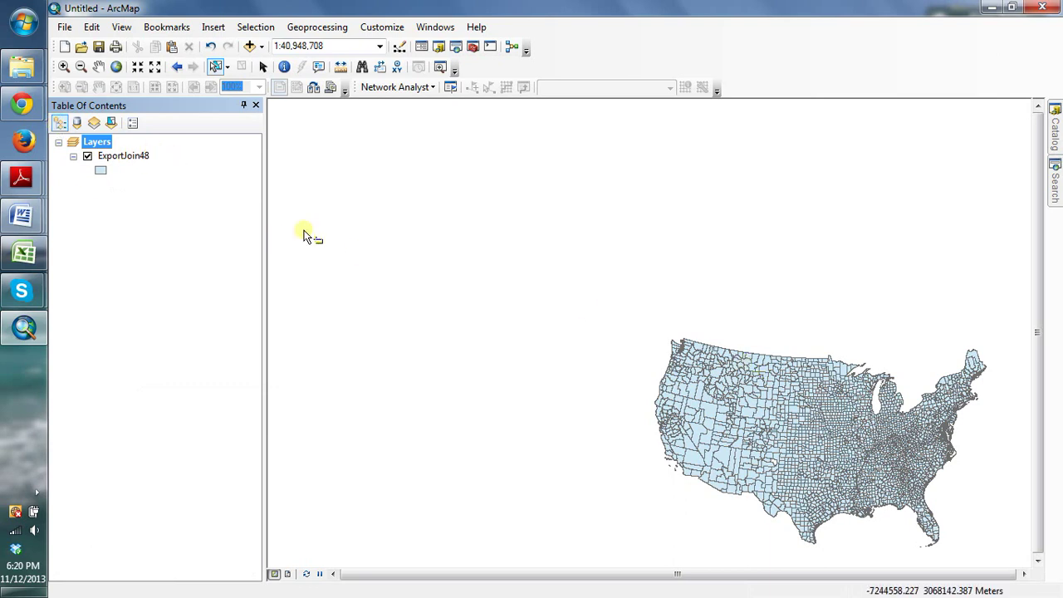
click(105, 158)
right_click(106, 157)
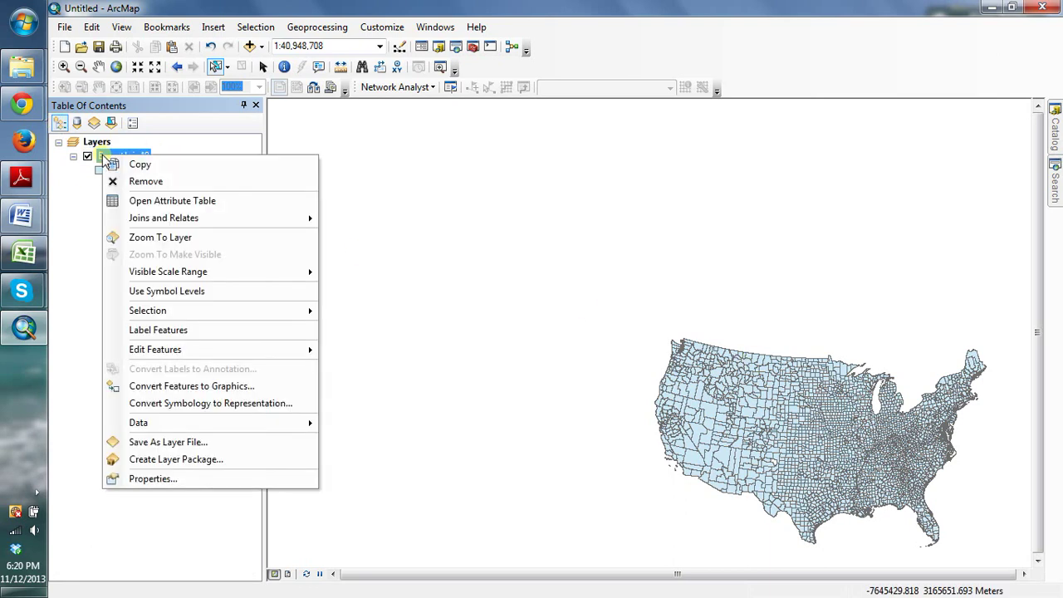
click(144, 239)
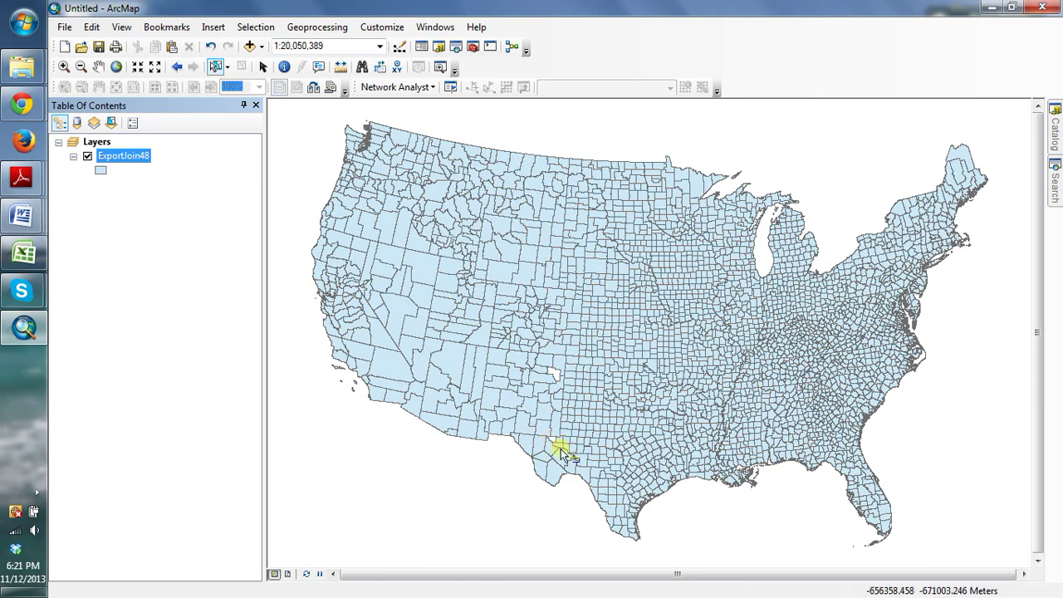
key(Up)
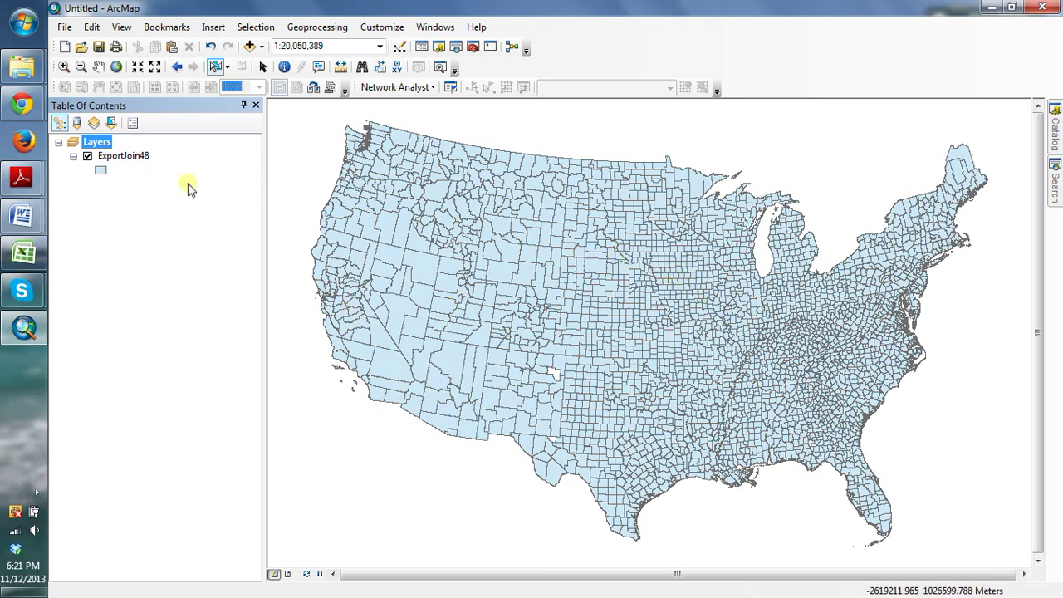
click(127, 157)
Give ExportJoin48 graduated-colour symbology using the PCTHighCos field
right_click(127, 159)
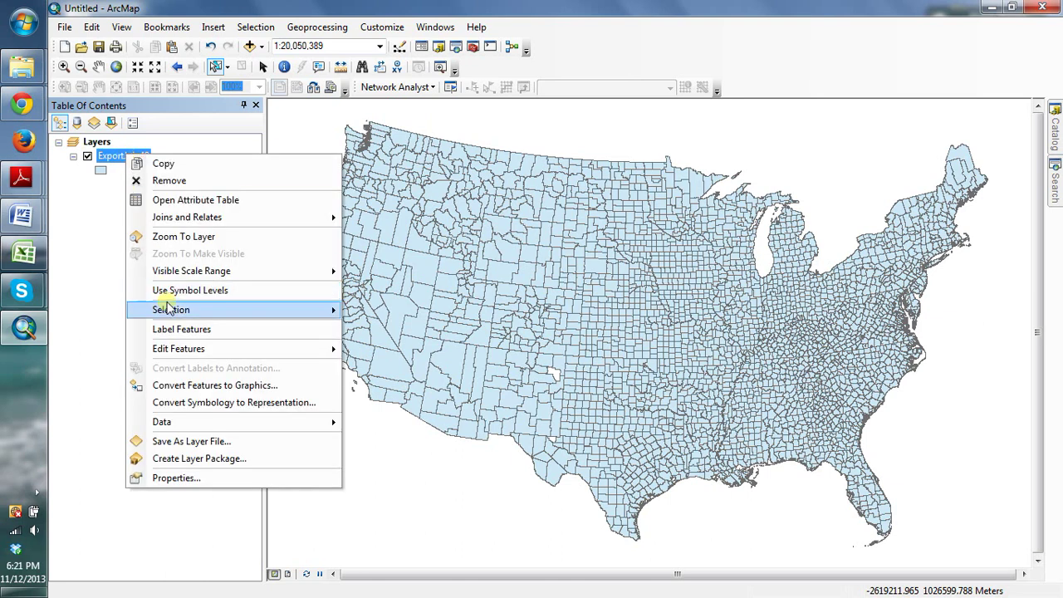
click(182, 478)
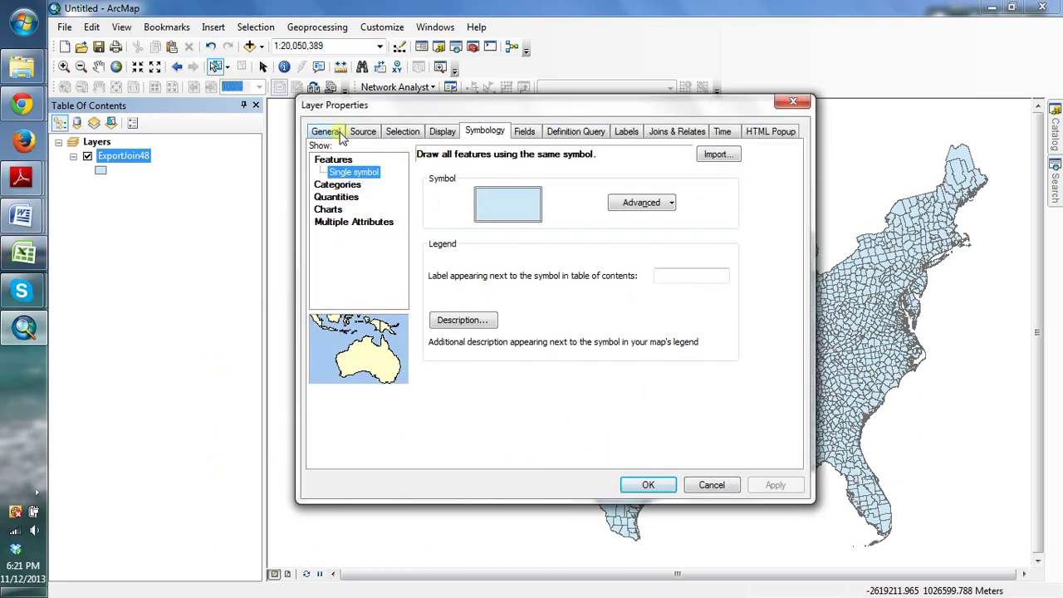
click(325, 131)
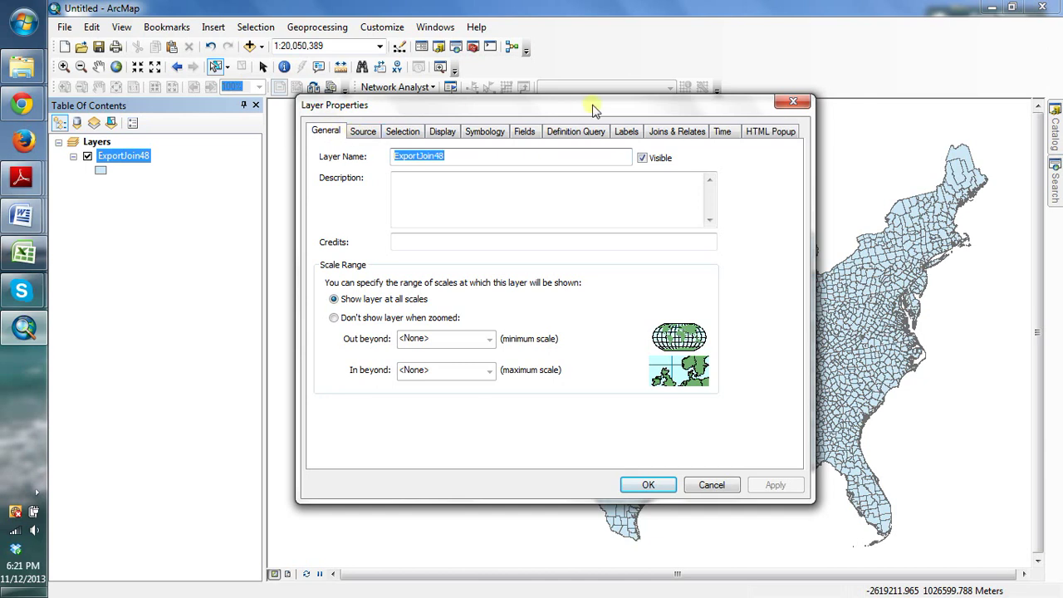
click(478, 133)
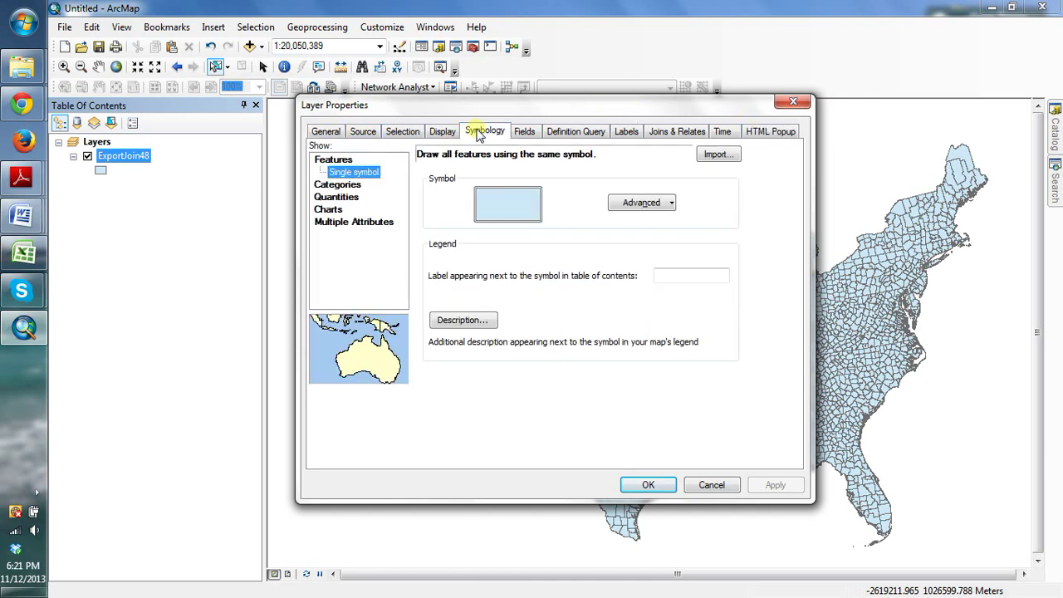
click(346, 198)
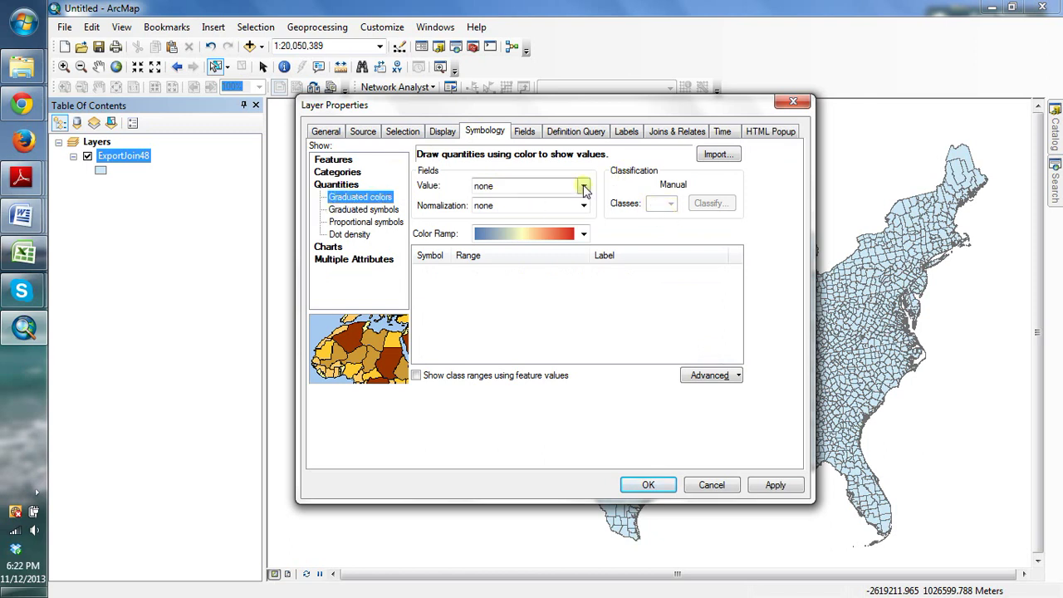
click(584, 186)
drag(585, 209, 584, 318)
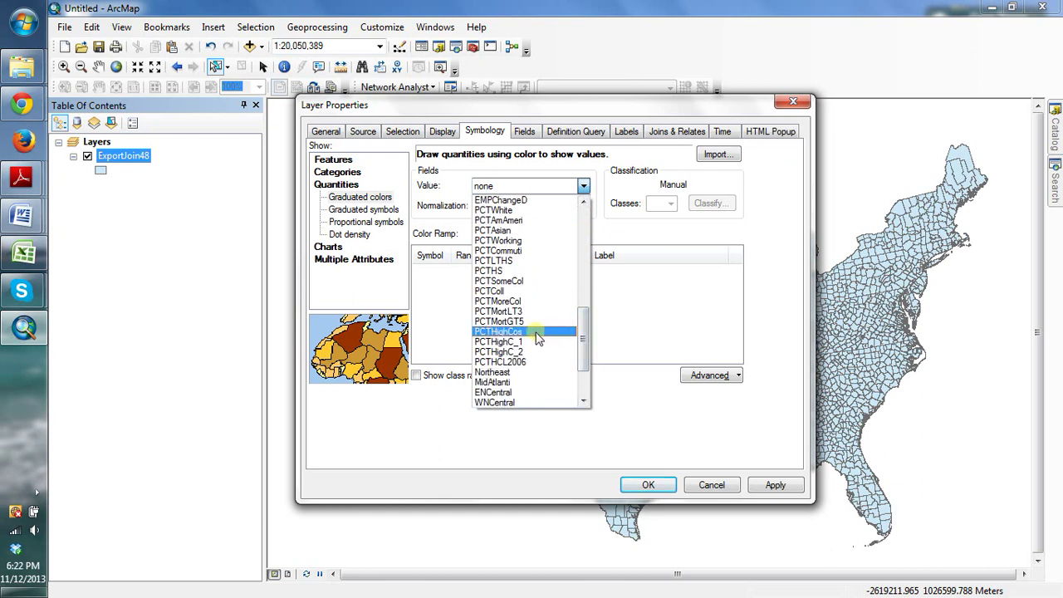
click(515, 331)
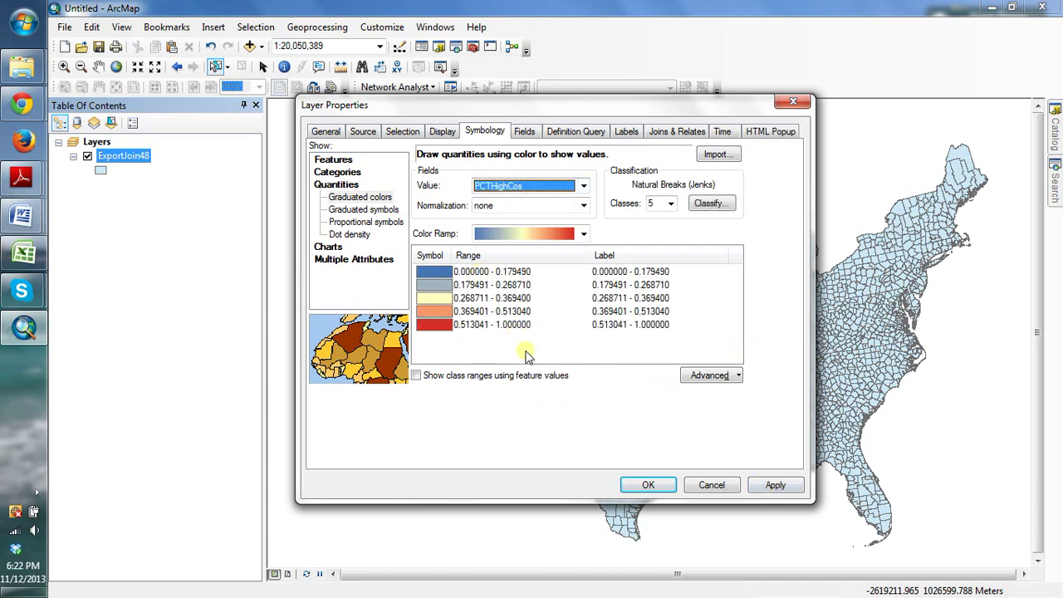
Set the classification to 7 classes and bring up the Classify histogram
click(670, 204)
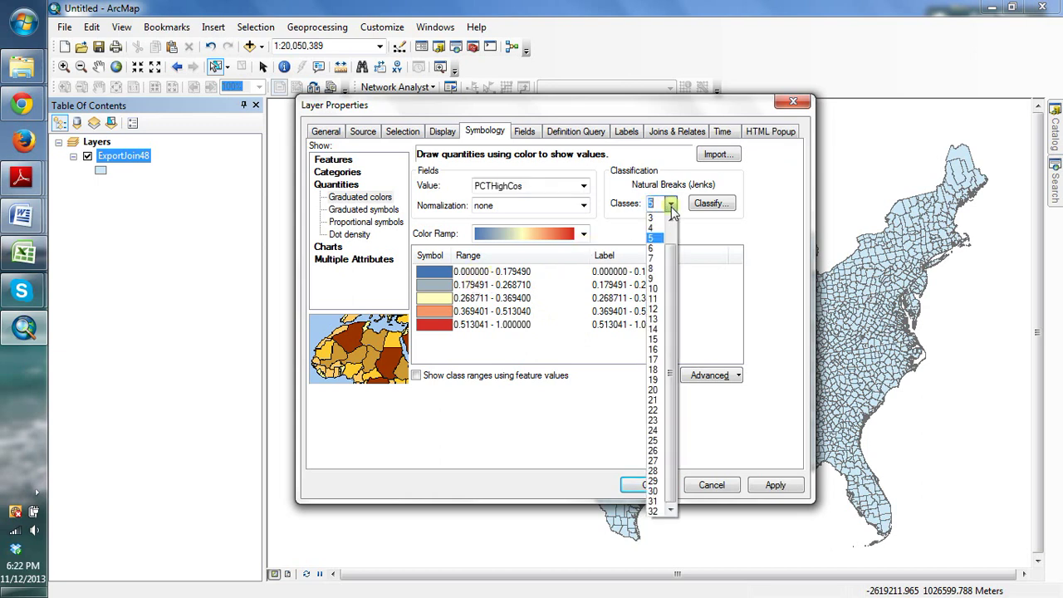
click(661, 263)
click(668, 204)
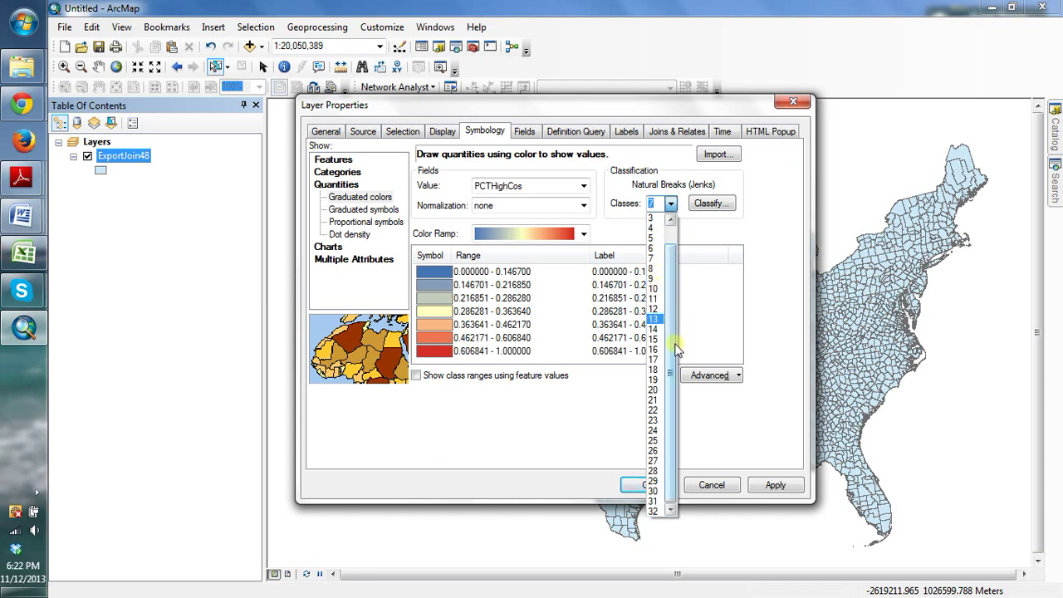
drag(676, 350, 672, 274)
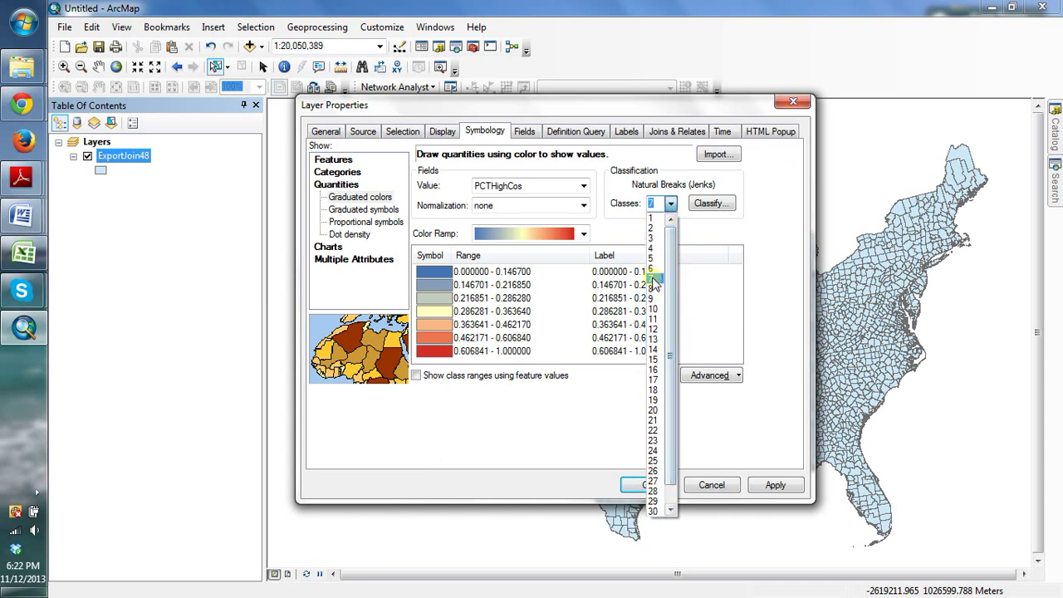
click(653, 279)
click(702, 206)
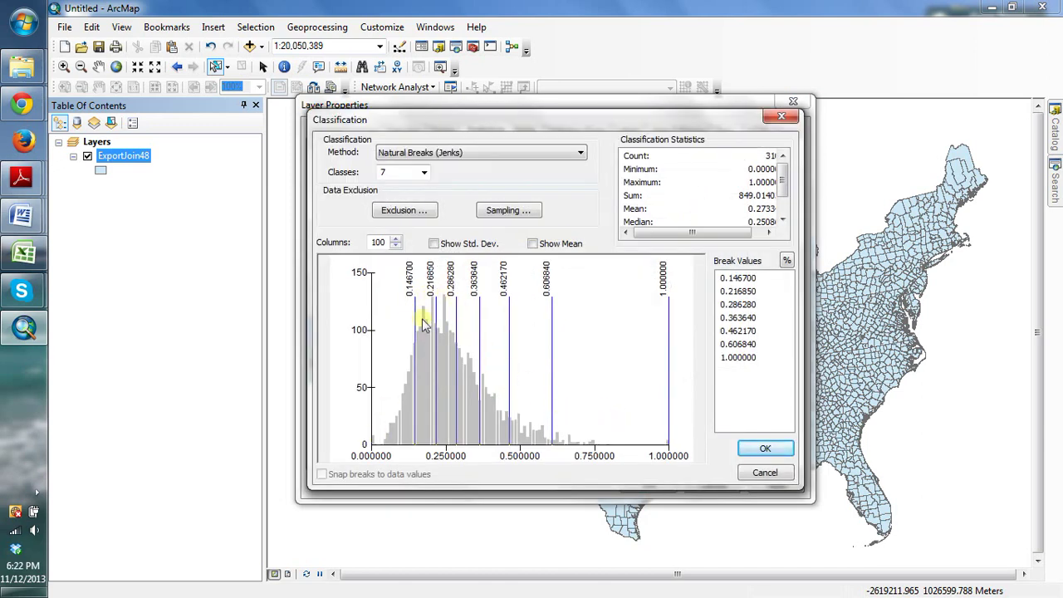
Preview Quantile and Equal Interval breaks, then confirm Natural Breaks (Jenks) classification
click(739, 279)
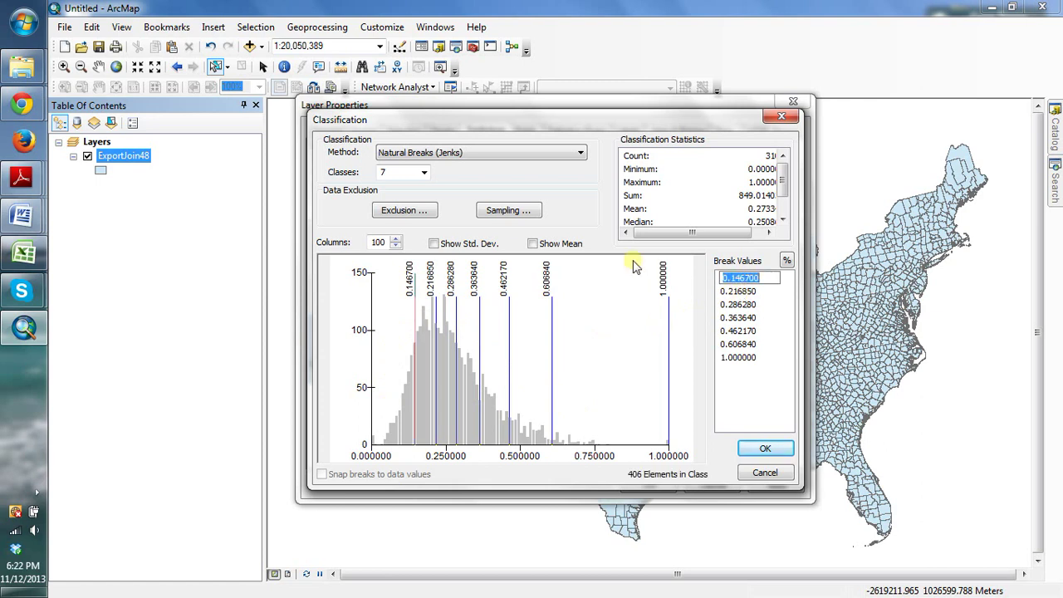
key(Return)
click(459, 155)
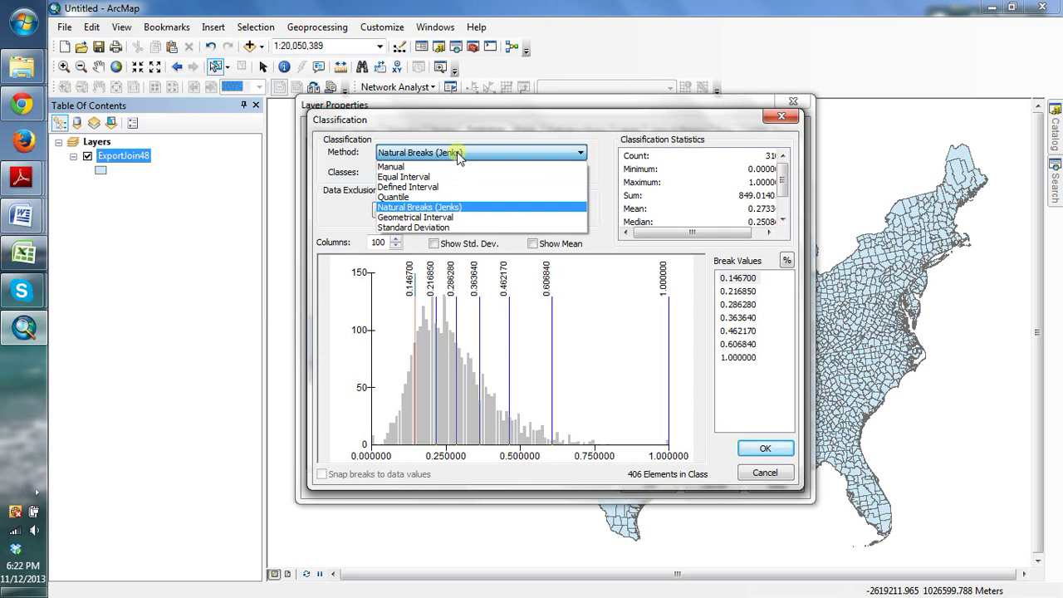
click(448, 197)
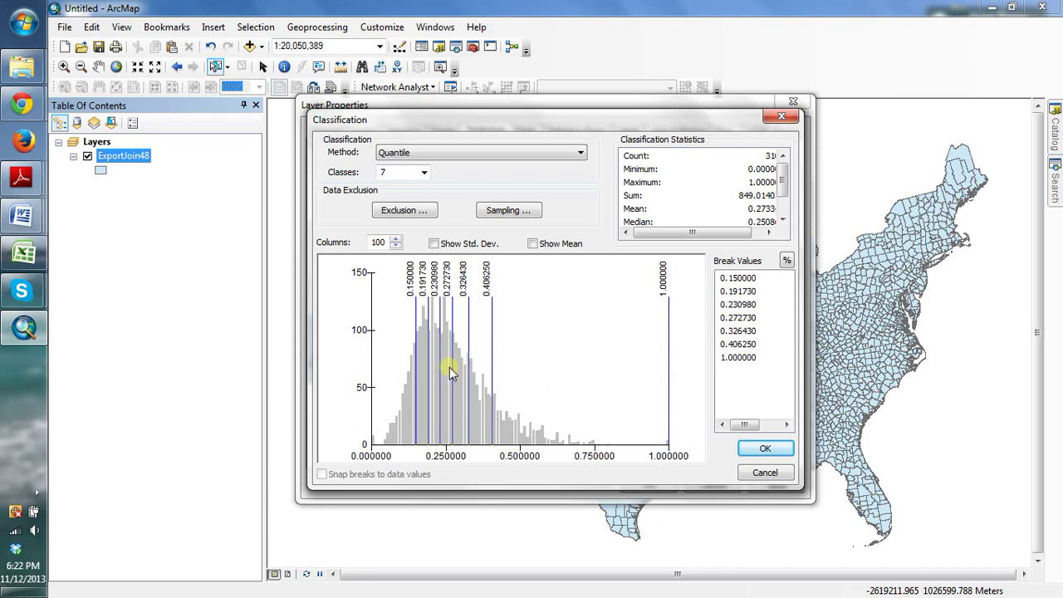
click(477, 154)
click(477, 176)
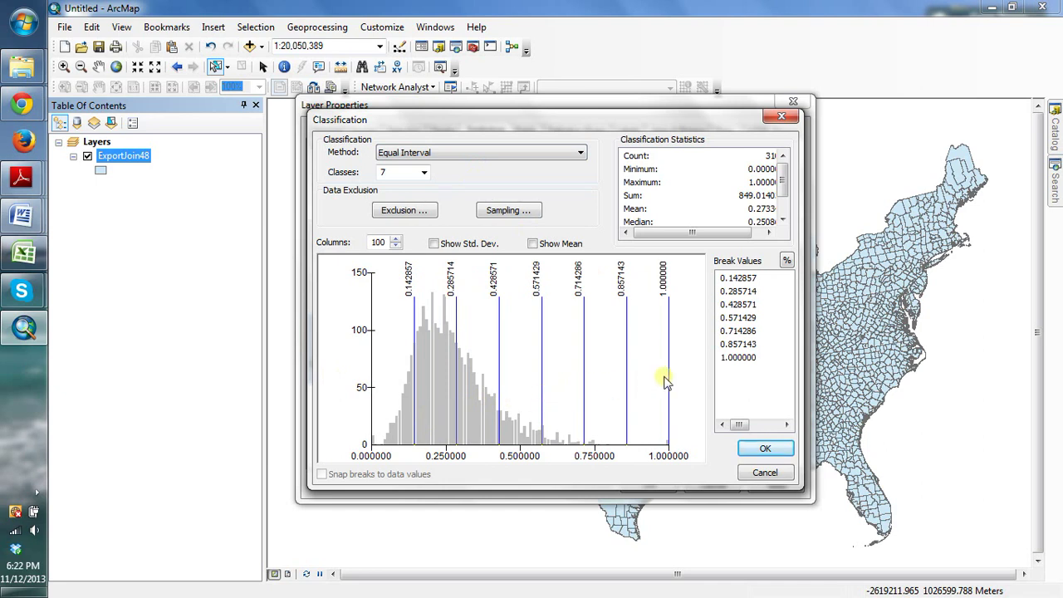
click(483, 155)
click(479, 208)
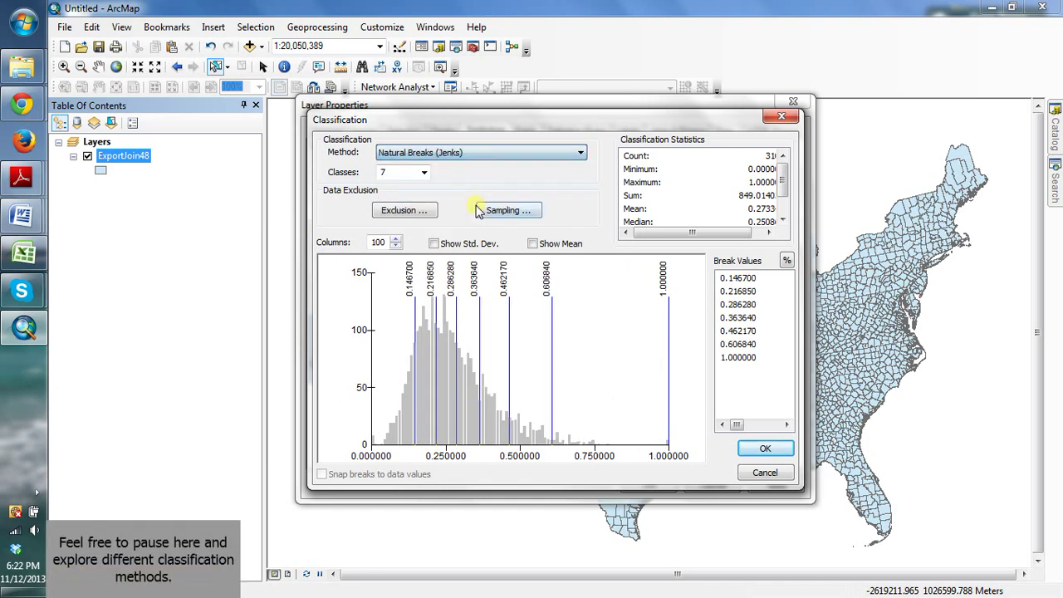
click(749, 448)
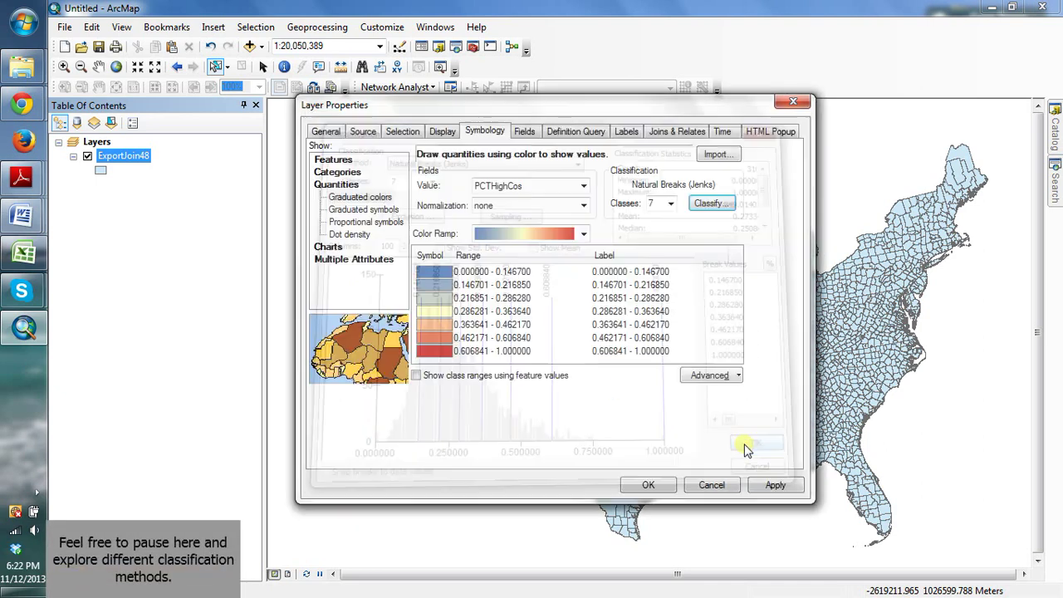
Apply the seven-class PCTHighCos graduated colours and close Layer Properties
click(776, 486)
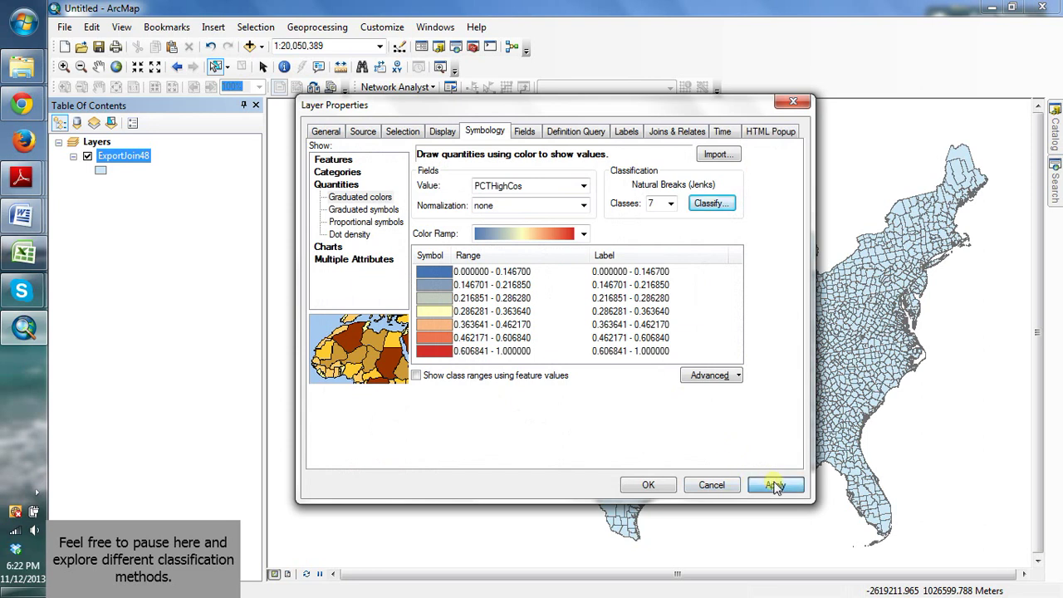
click(661, 486)
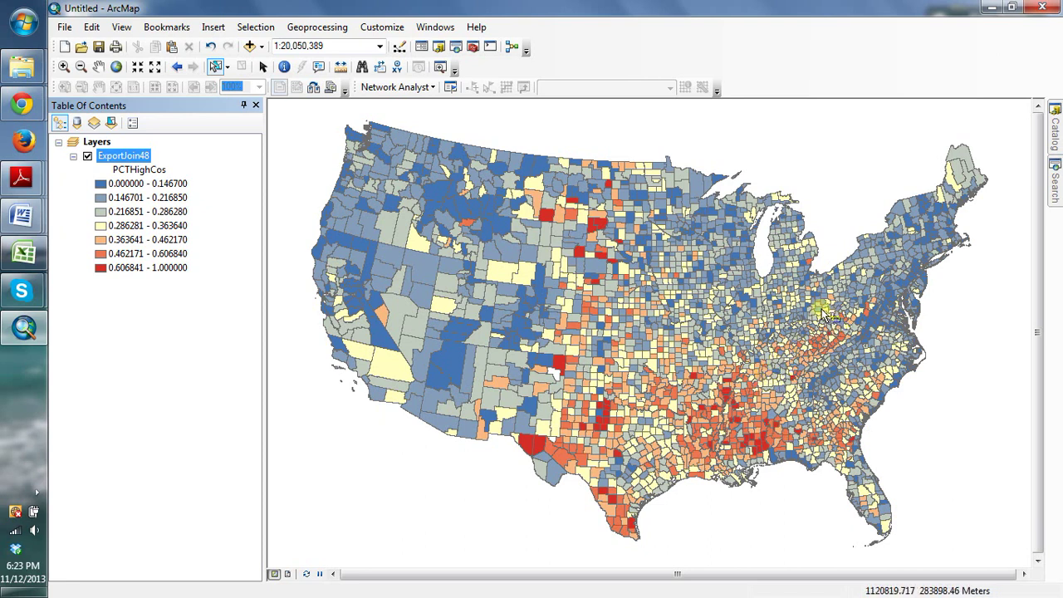
key(Up)
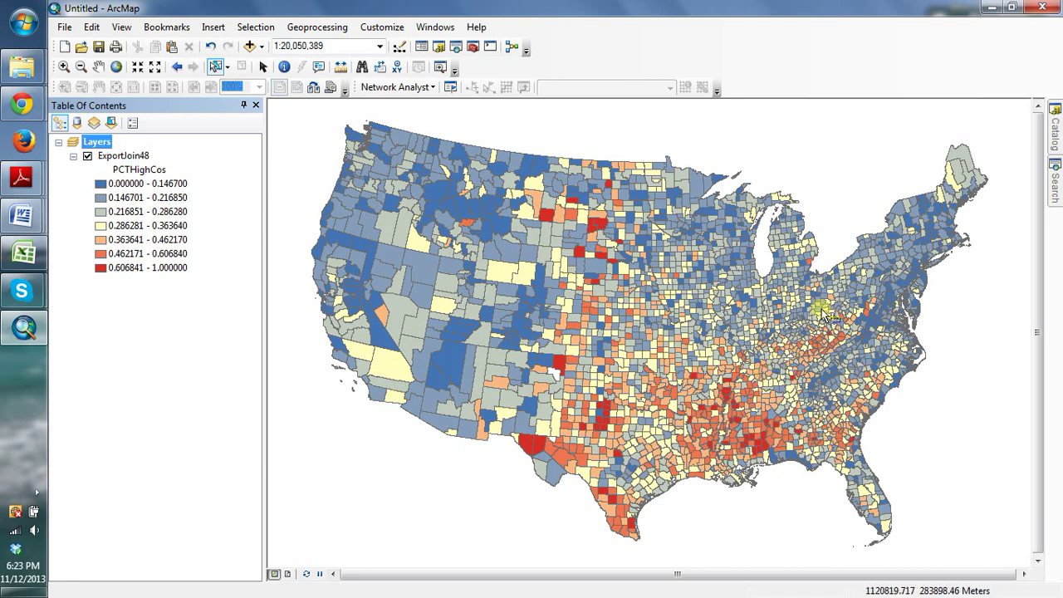